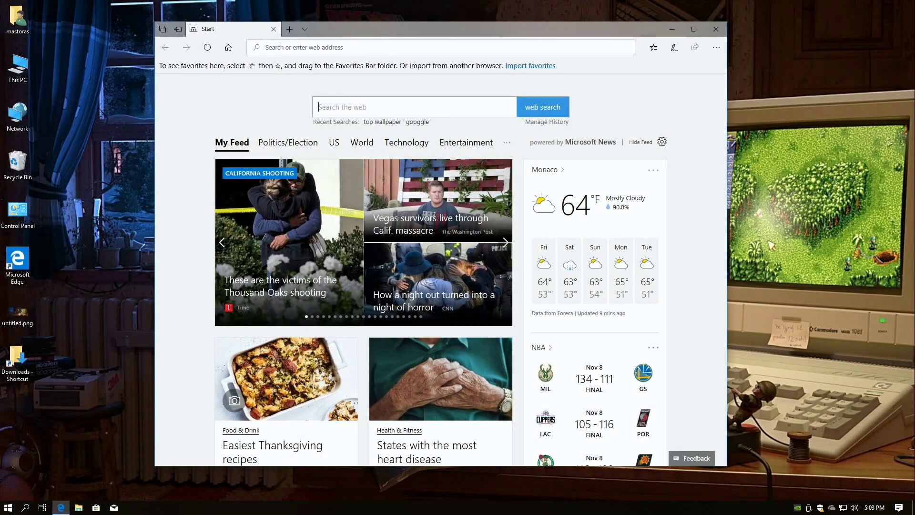
- Resize Edge and search Bing for osfmount, then for ext2fsd in a new tab
drag(149, 21, 184, 77)
drag(382, 93, 392, 85)
click(401, 100)
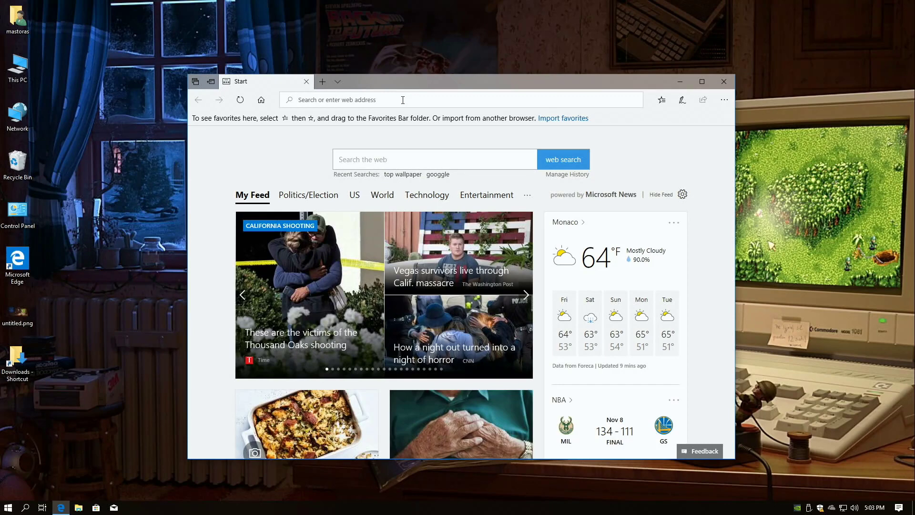
text(osfmount)
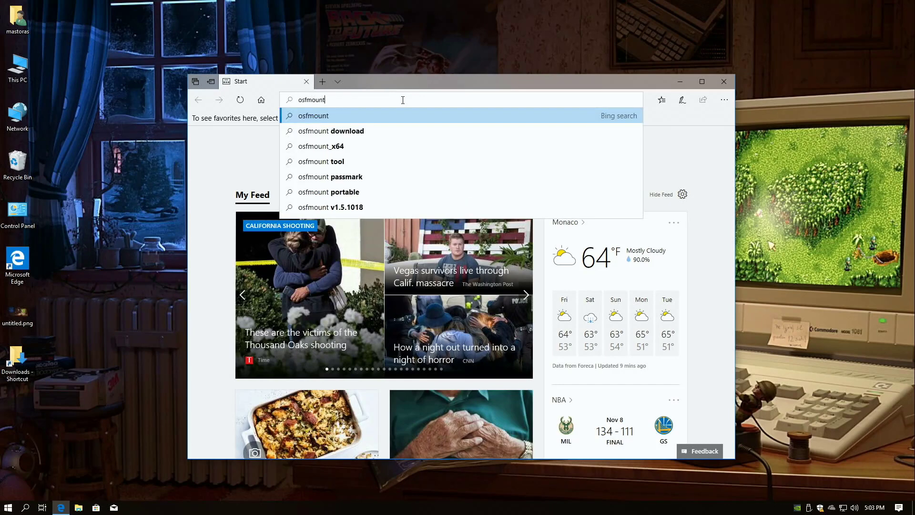
key(Return)
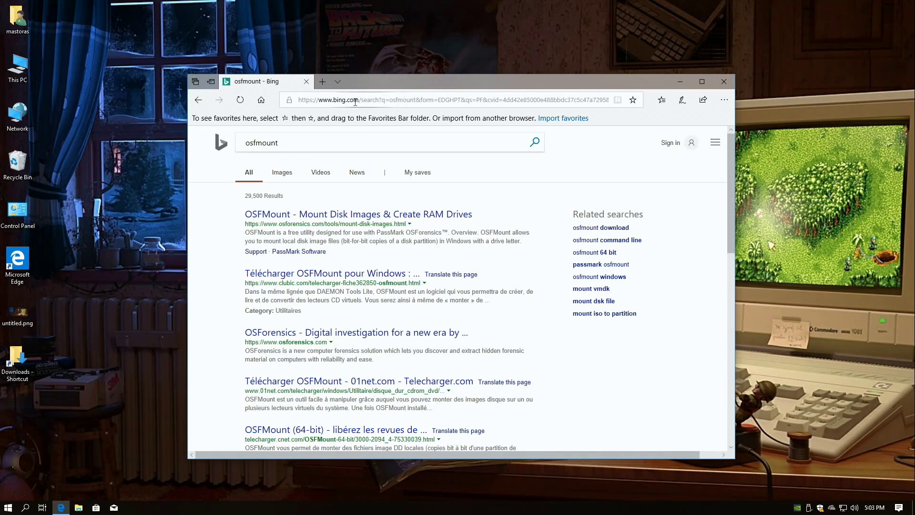
click(320, 81)
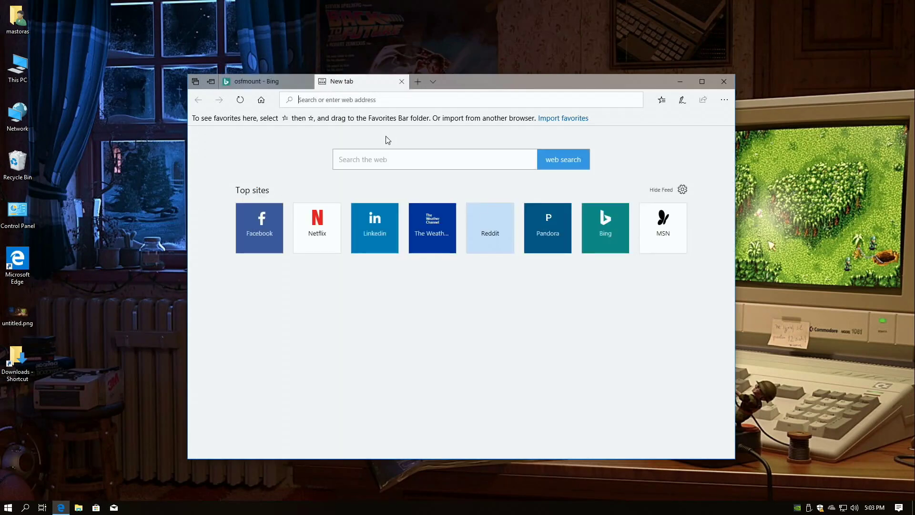
text(ext)
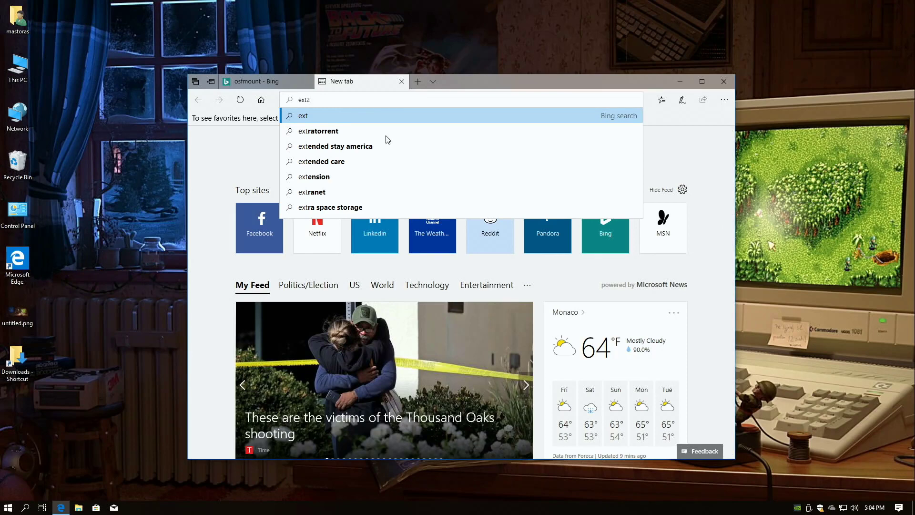
text(2fsd)
key(Return)
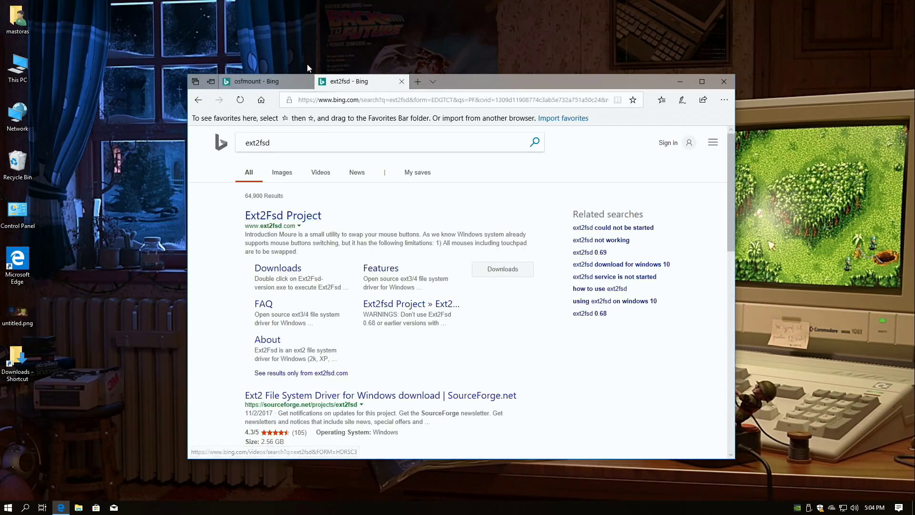
- Download and save the 64-bit OSFMount installer from the official osforensics.com page
click(269, 82)
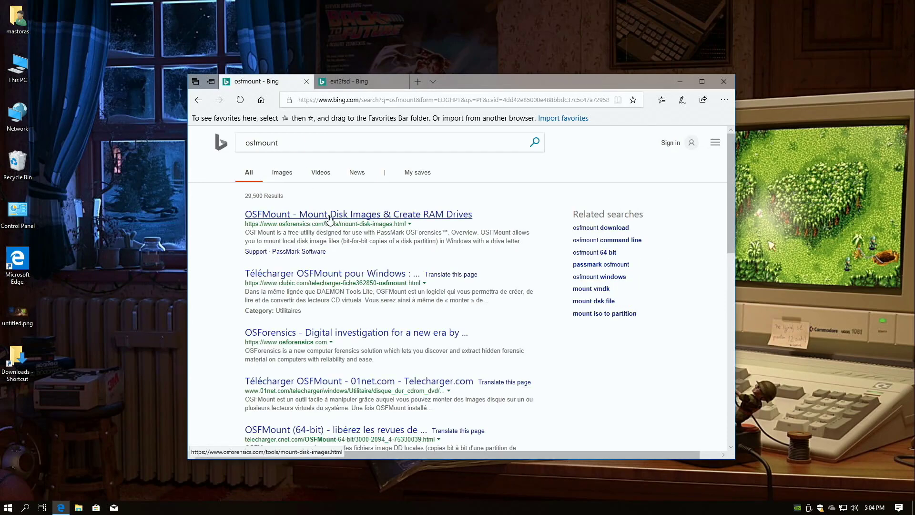
click(353, 219)
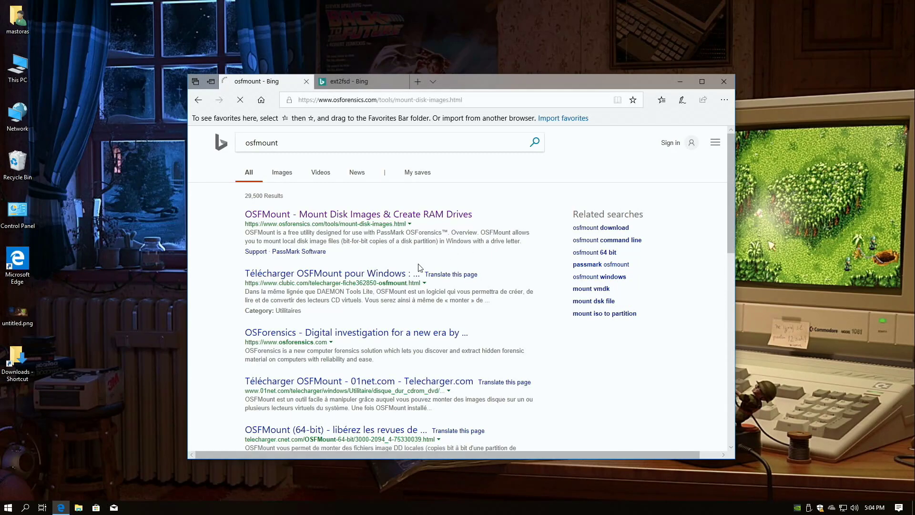
scroll(388, 253, down, 6)
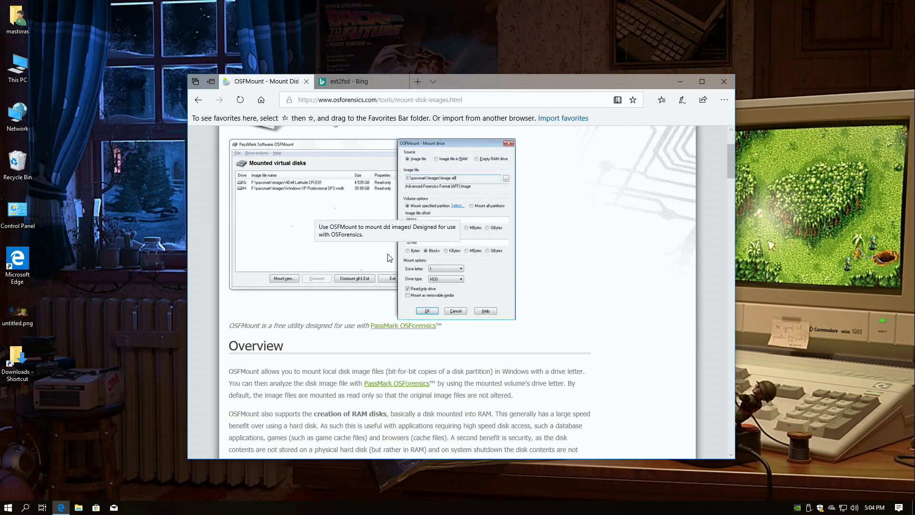
scroll(388, 257, down, 3)
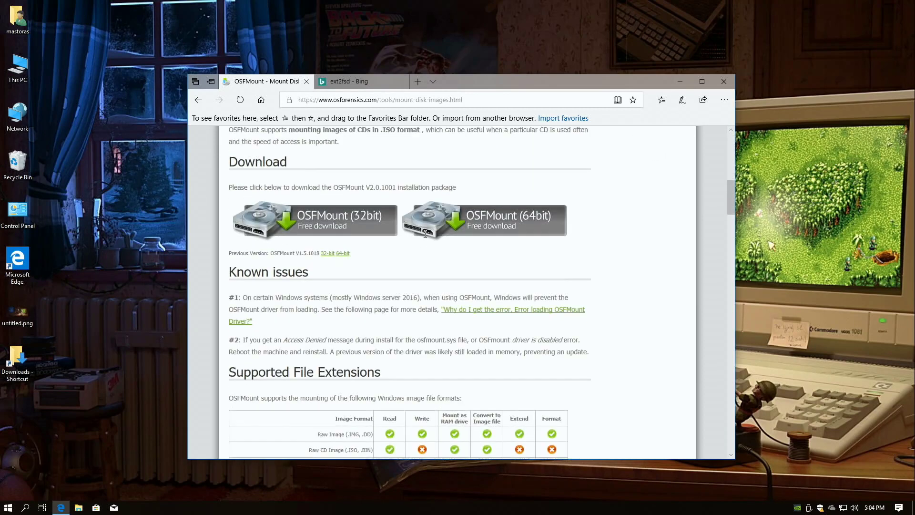
click(486, 224)
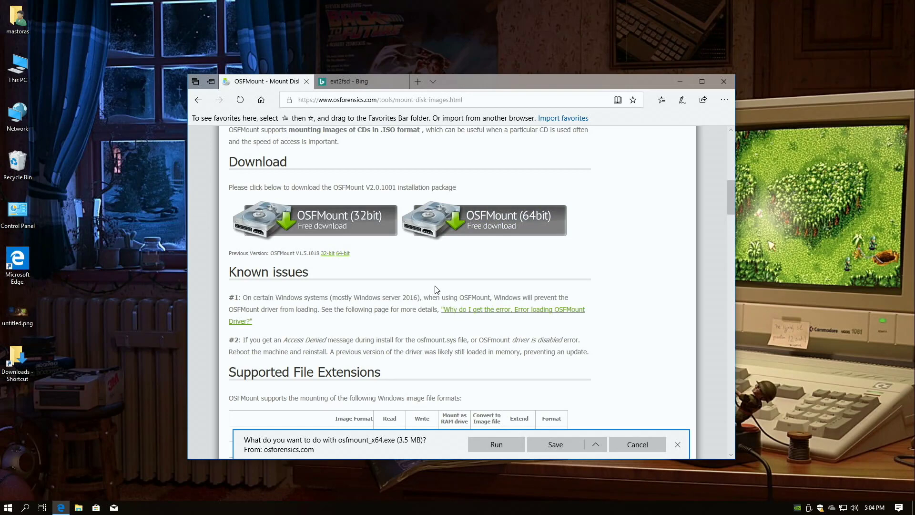
click(578, 443)
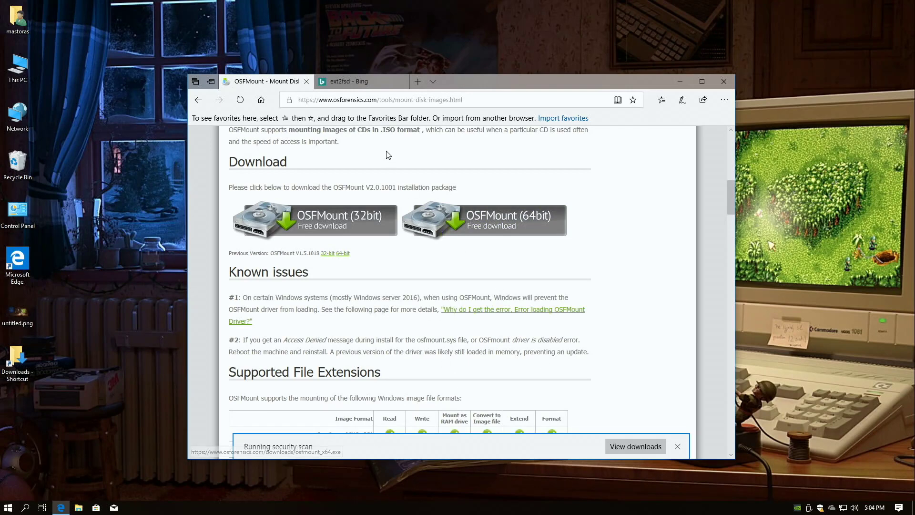
click(356, 81)
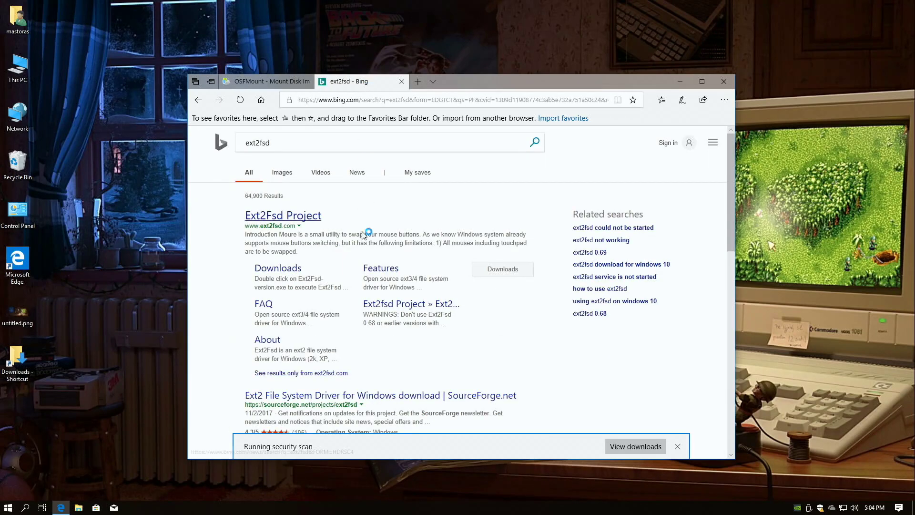
- Download Ext2Fsd-0.68.exe from SourceForge's Ext2fsd > 0.68 release folder
click(291, 270)
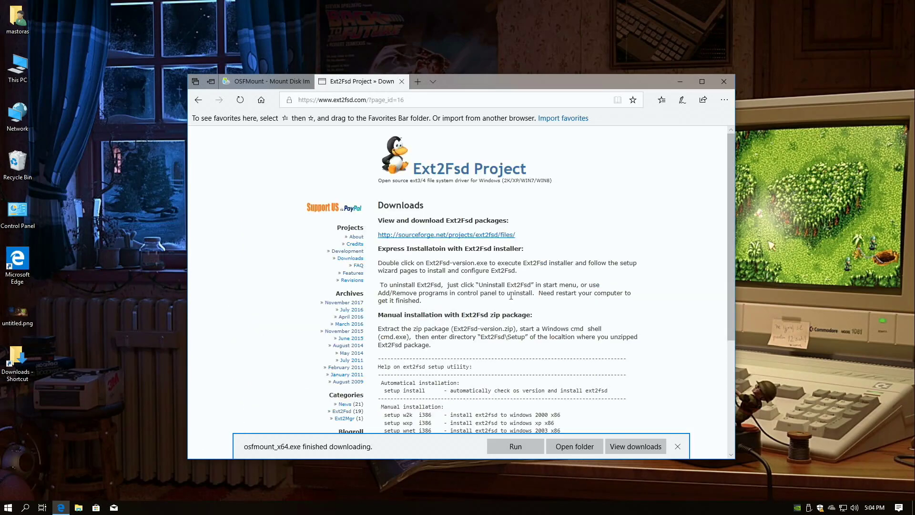
click(505, 235)
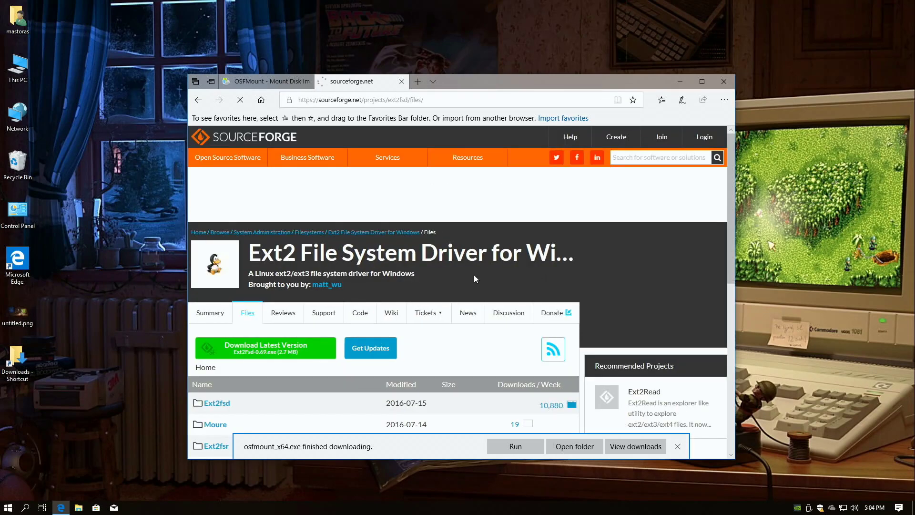
scroll(473, 274, down, 5)
scroll(334, 264, up, 1)
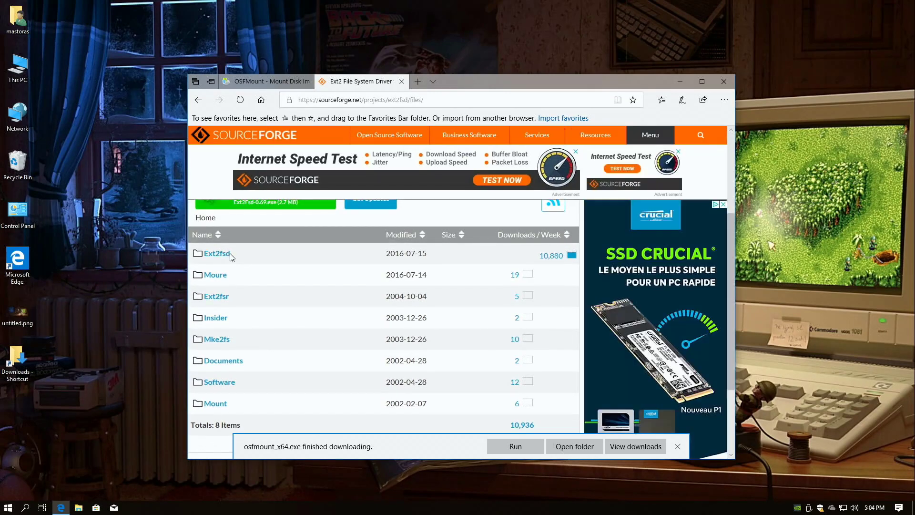
click(219, 254)
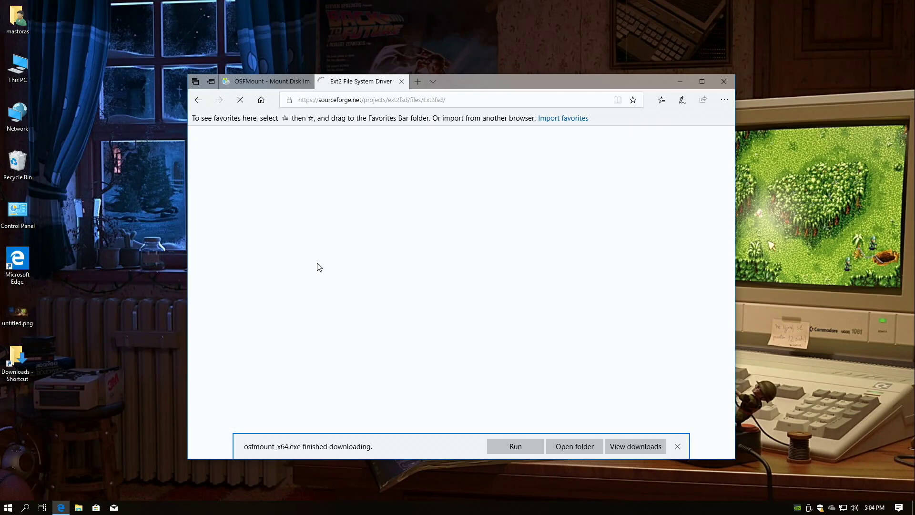
scroll(374, 272, down, 2)
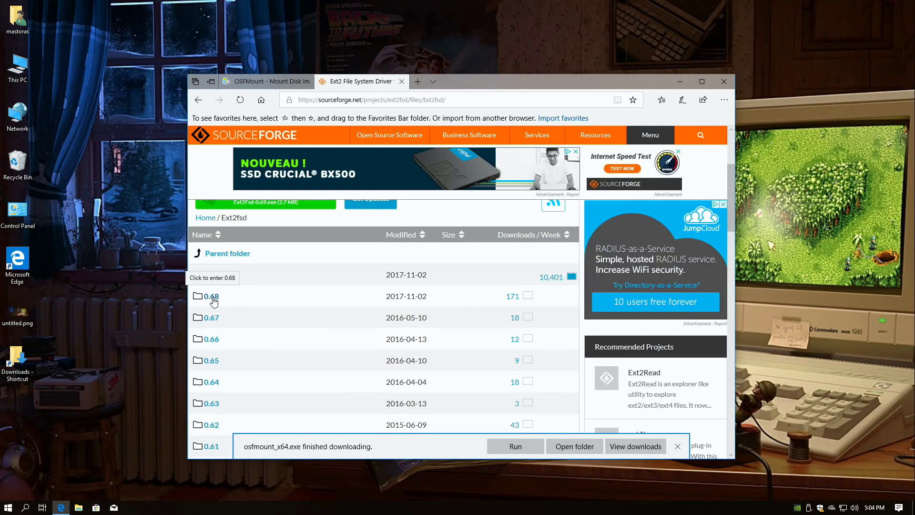
click(212, 298)
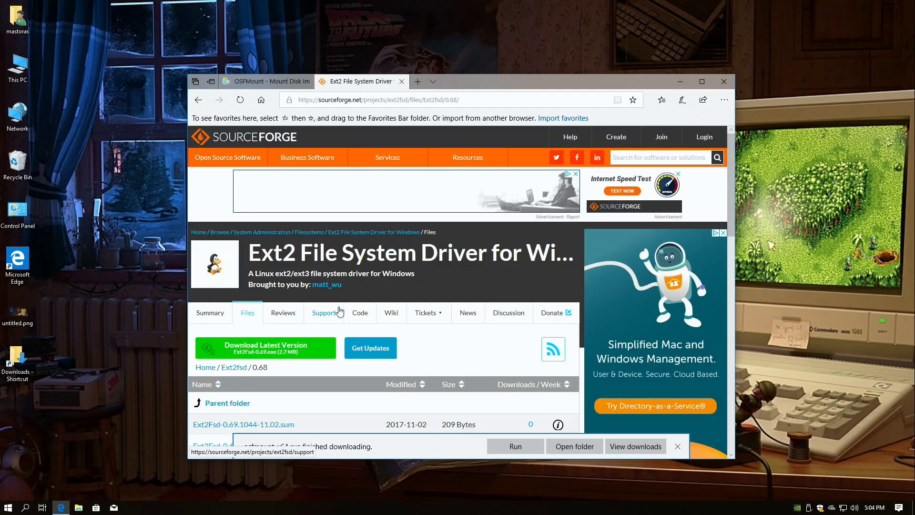
scroll(408, 303, down, 1)
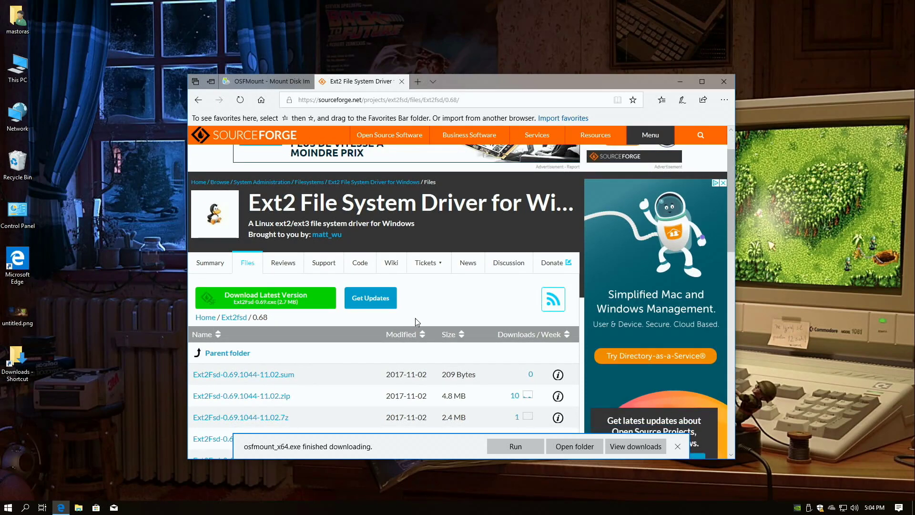
scroll(416, 318, down, 3)
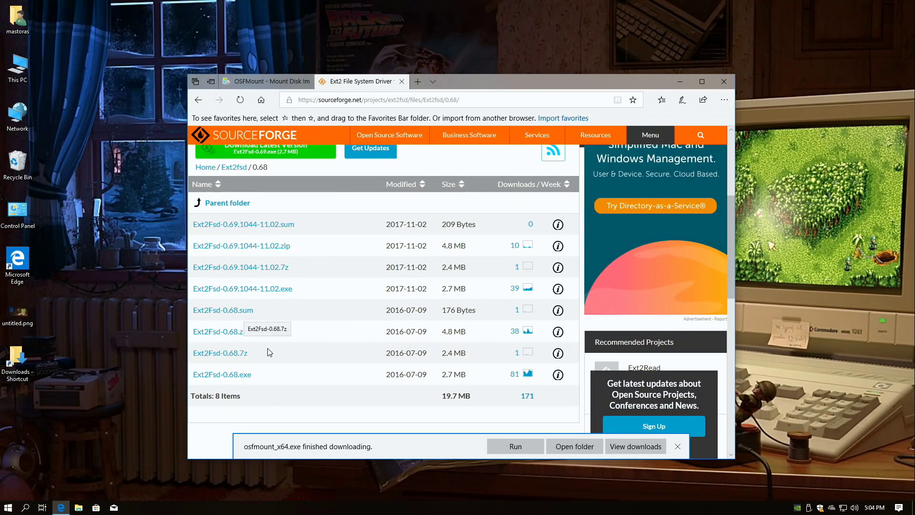
click(238, 375)
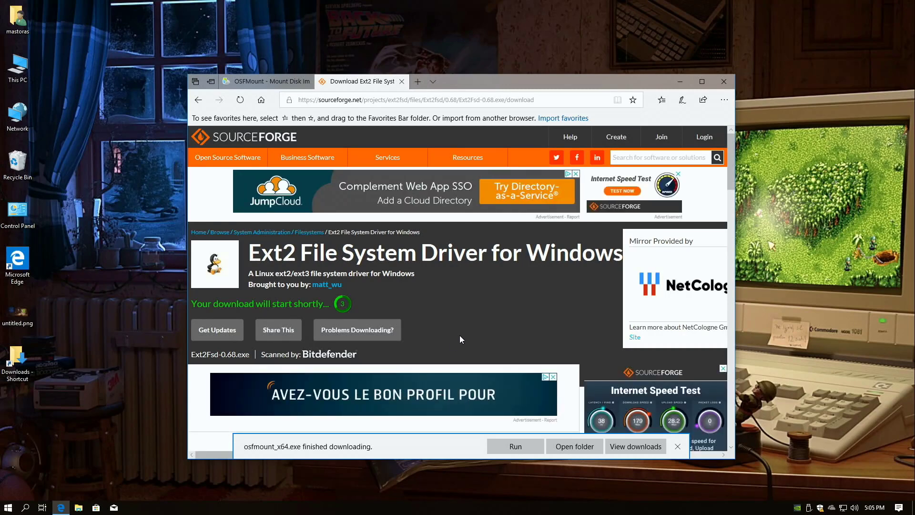
click(276, 84)
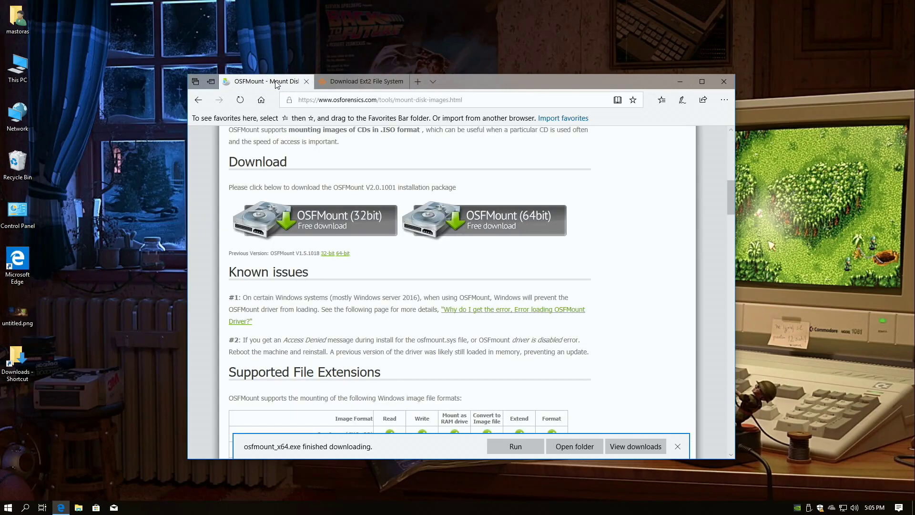
- Save Ext2Fsd-0.68.exe and show both installers in the Downloads folder
click(594, 447)
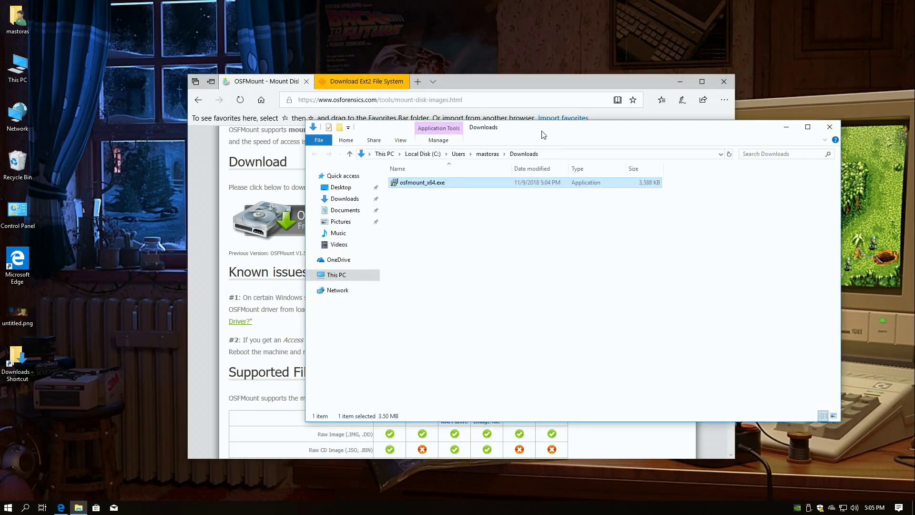
drag(546, 131, 600, 156)
click(376, 81)
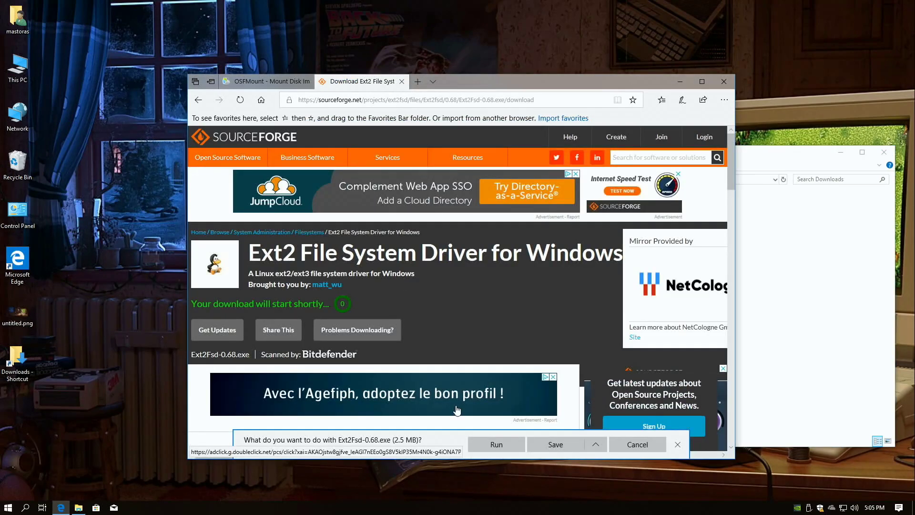
click(555, 444)
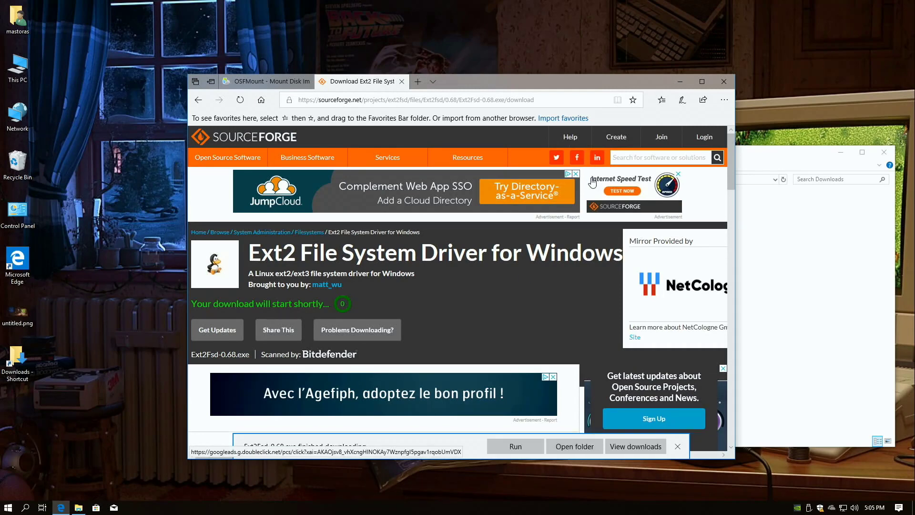
click(571, 447)
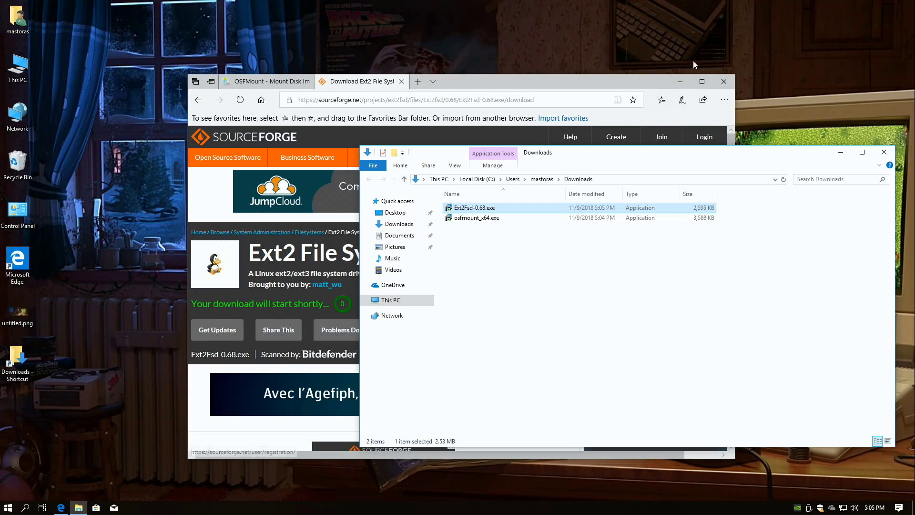
- Close Edge with all its tabs and launch osfmount_x64.exe from Downloads
click(720, 89)
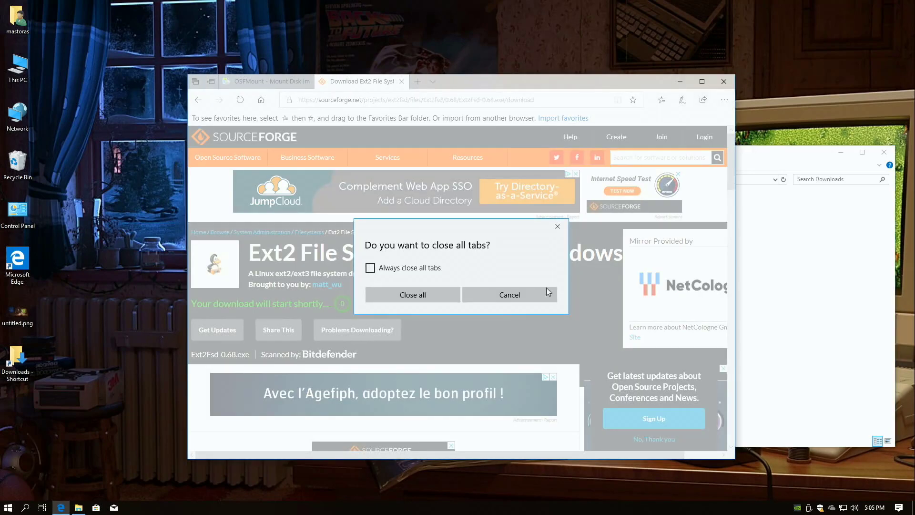
click(408, 296)
drag(688, 158, 484, 66)
click(286, 126)
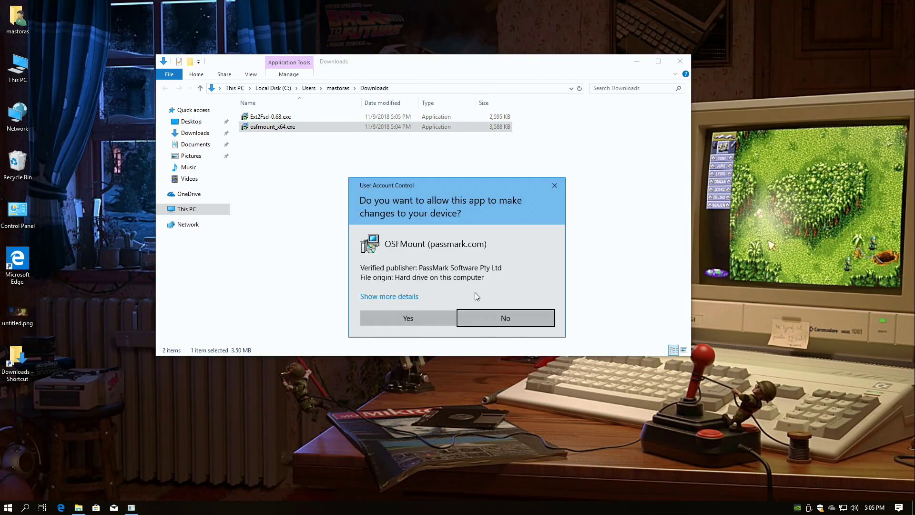
- Install OSFMount with the licence accepted and default folders, skipping the Readme
click(442, 318)
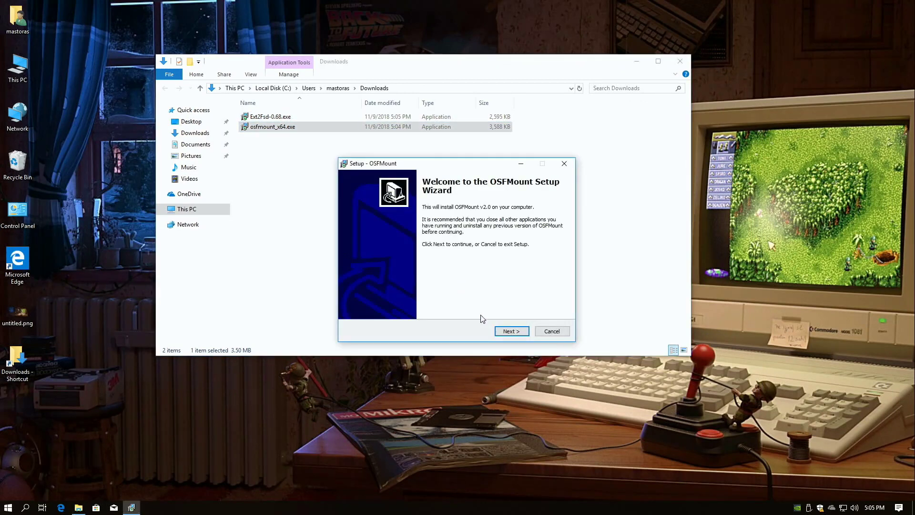
click(500, 331)
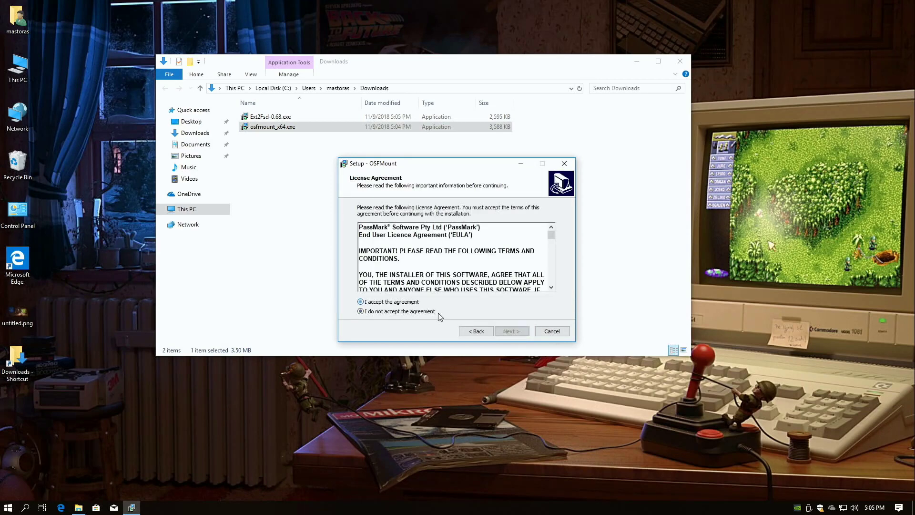
click(510, 331)
click(515, 335)
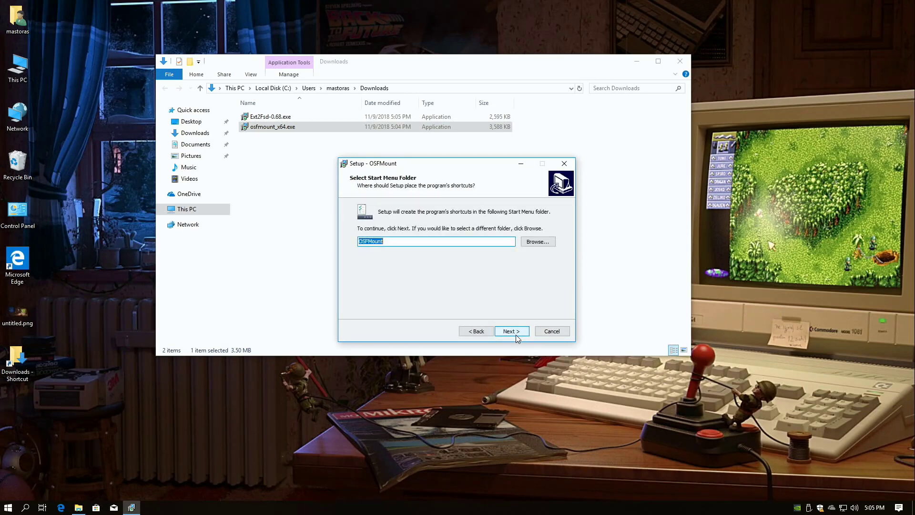
click(515, 334)
click(516, 334)
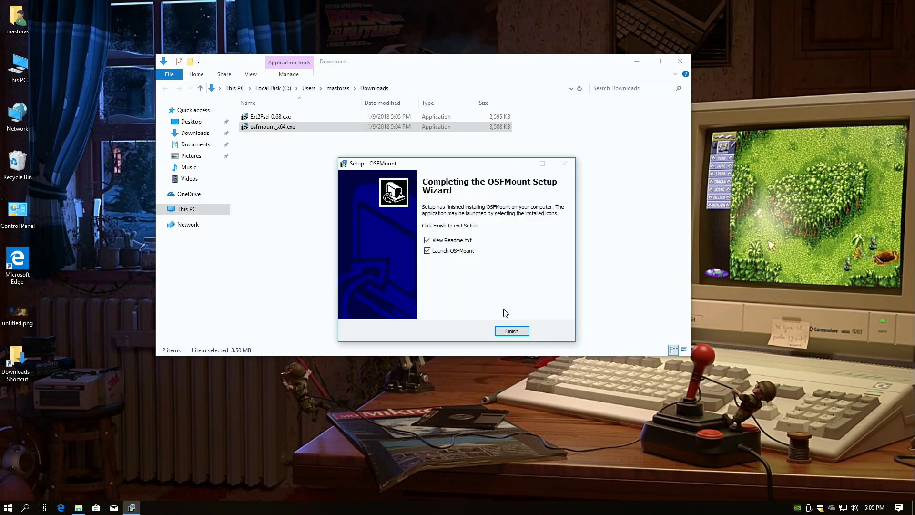
click(452, 240)
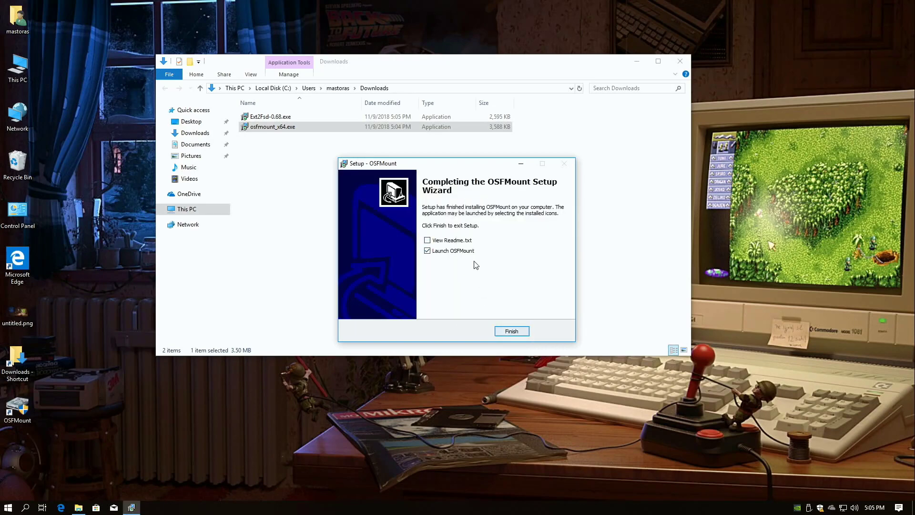
click(504, 331)
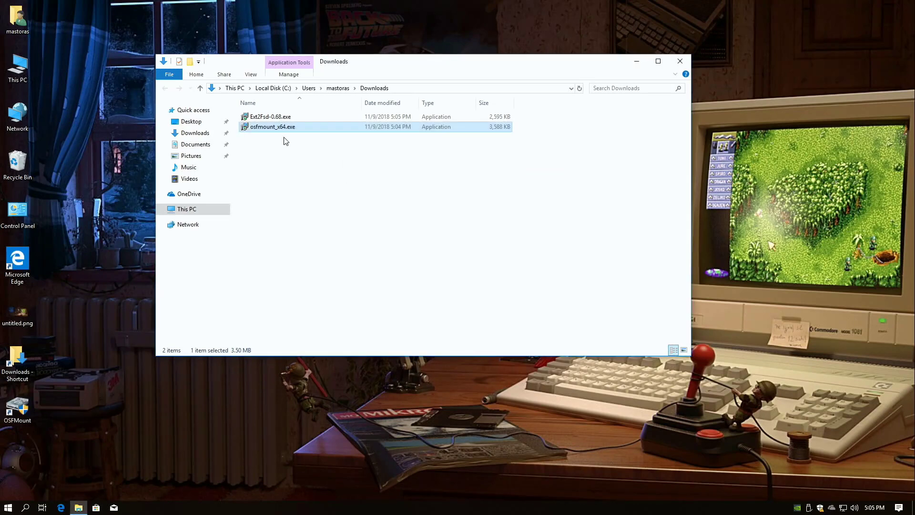
- Launch Ext2Fsd-0.68.exe, allowing it past the SmartScreen and UAC prompts
double_click(269, 117)
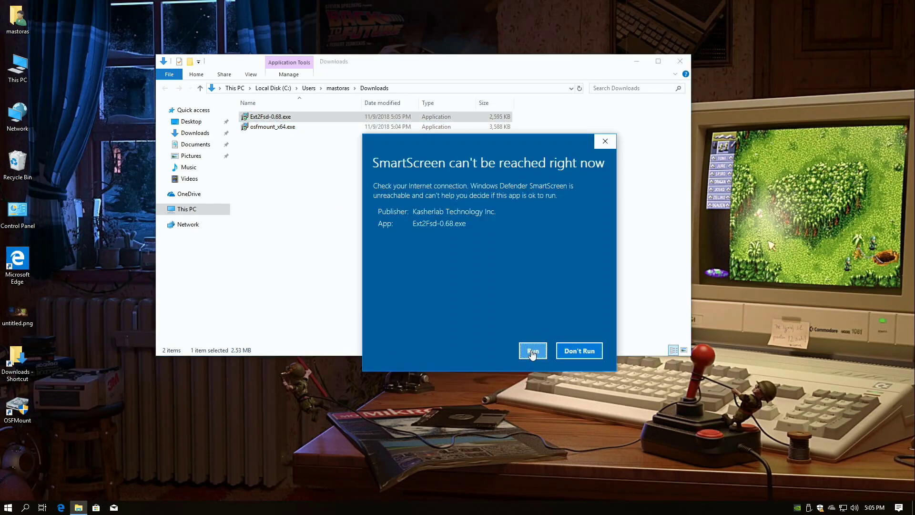
click(531, 350)
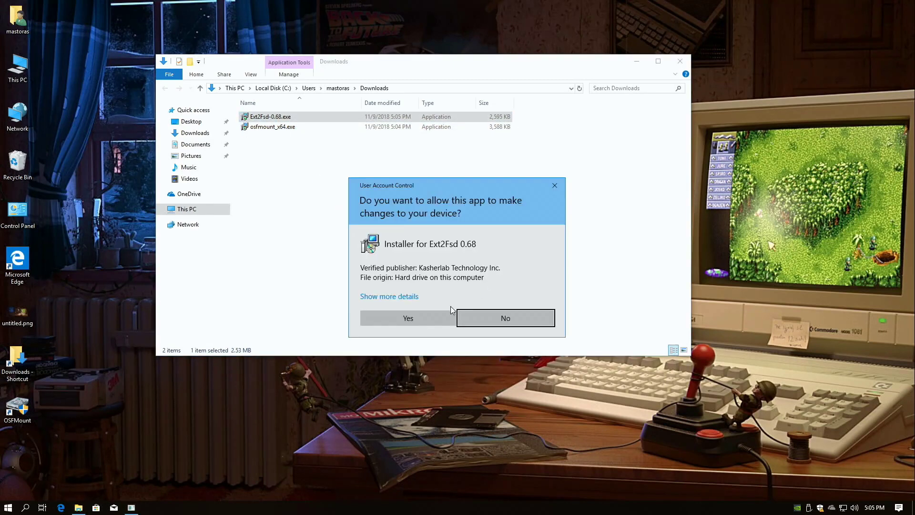
click(451, 312)
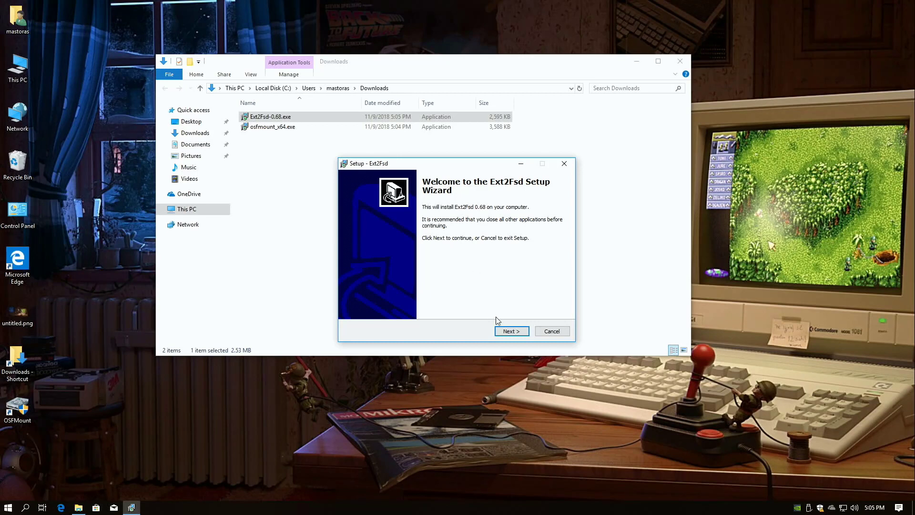
- Install Ext2Fsd 0.68 with defaults and Ext2 write support, then close Ext2 Volume Manager
click(510, 333)
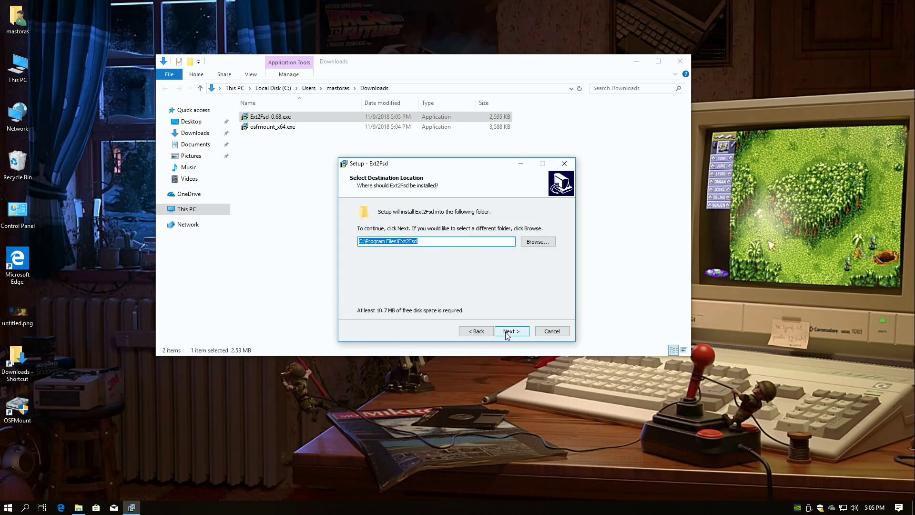
click(508, 334)
click(509, 334)
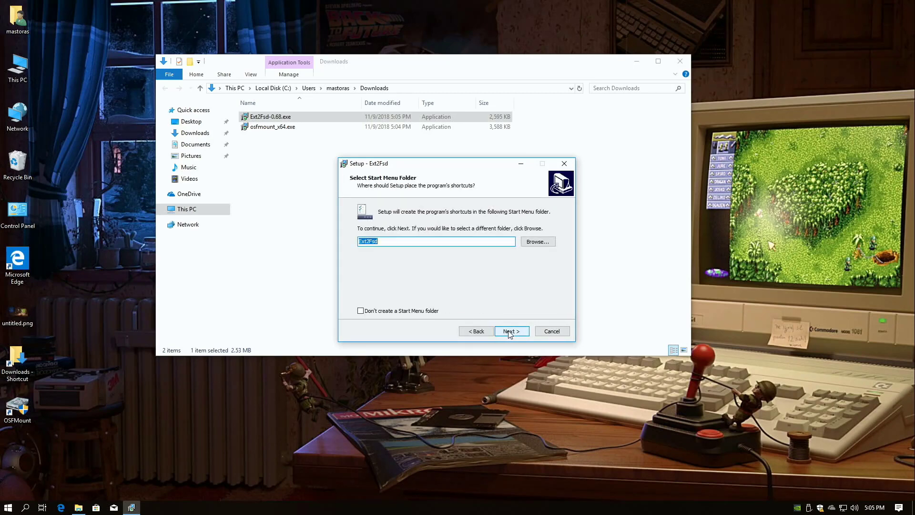
click(509, 332)
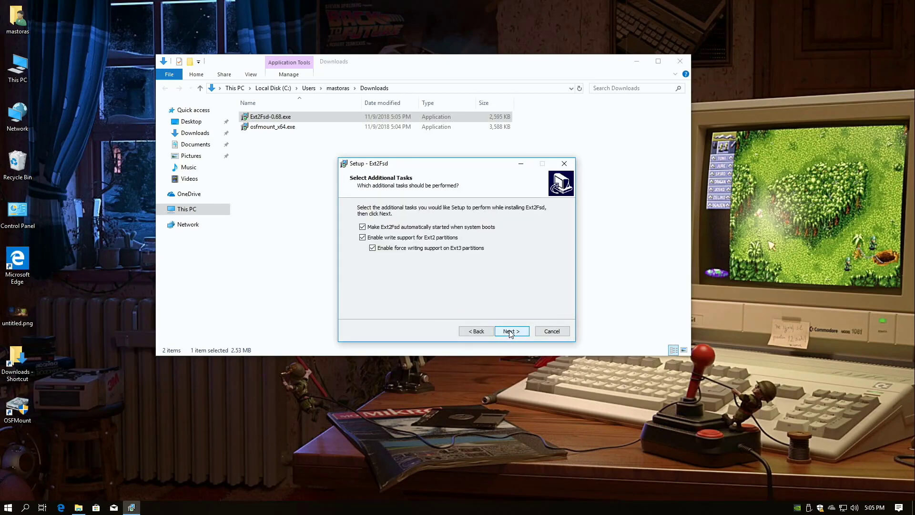
click(510, 334)
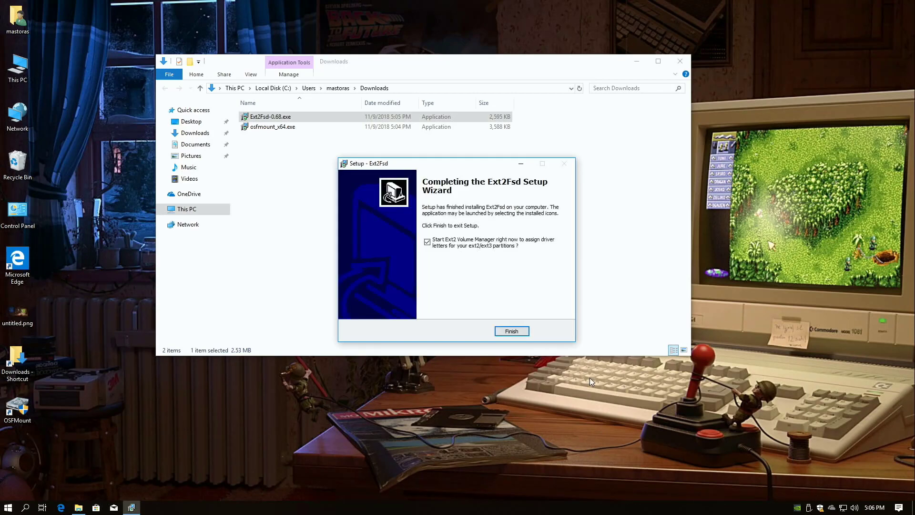
click(522, 332)
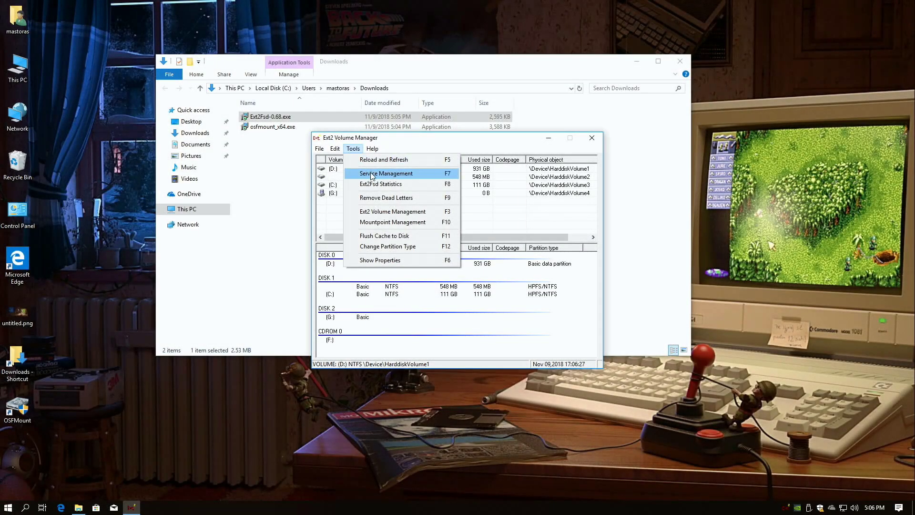
click(591, 138)
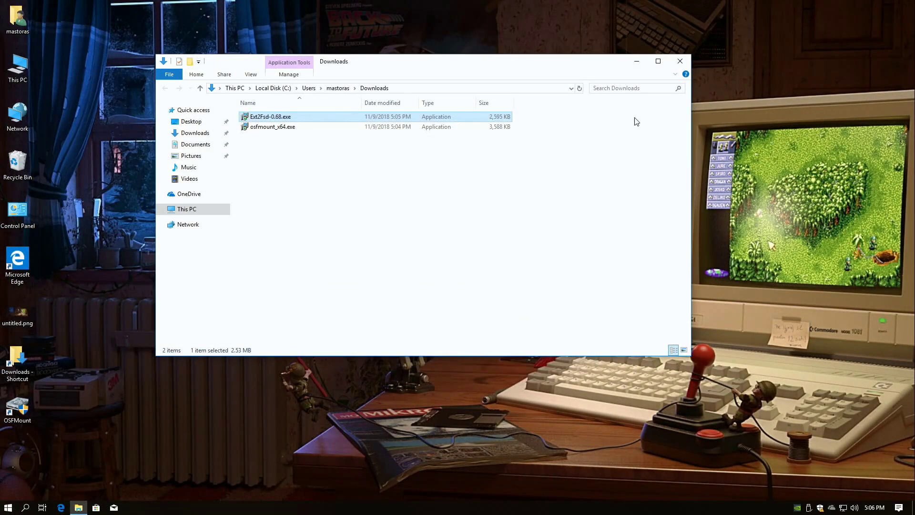
- Close the Downloads window and move untitled.png from the desktop into Downloads
click(679, 62)
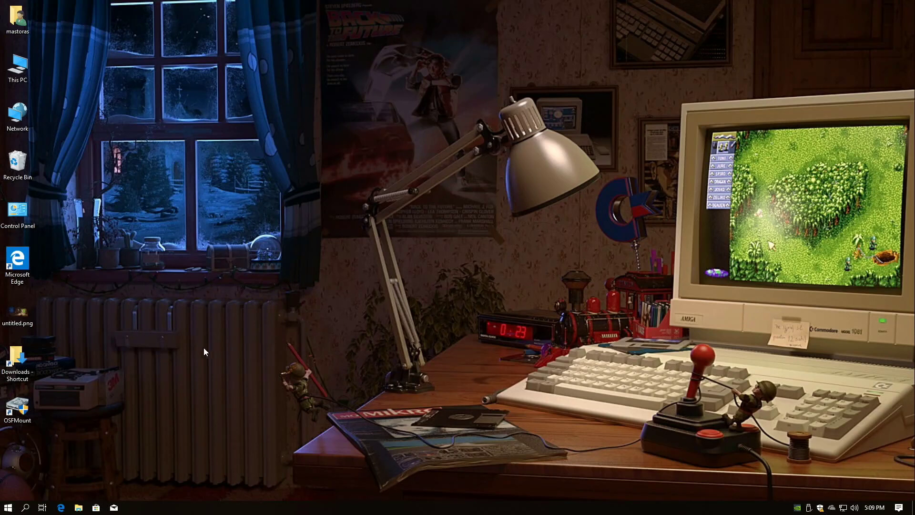
mouse_move(24, 313)
mouse_down()
mouse_move(17, 360)
mouse_move(21, 317)
mouse_up()
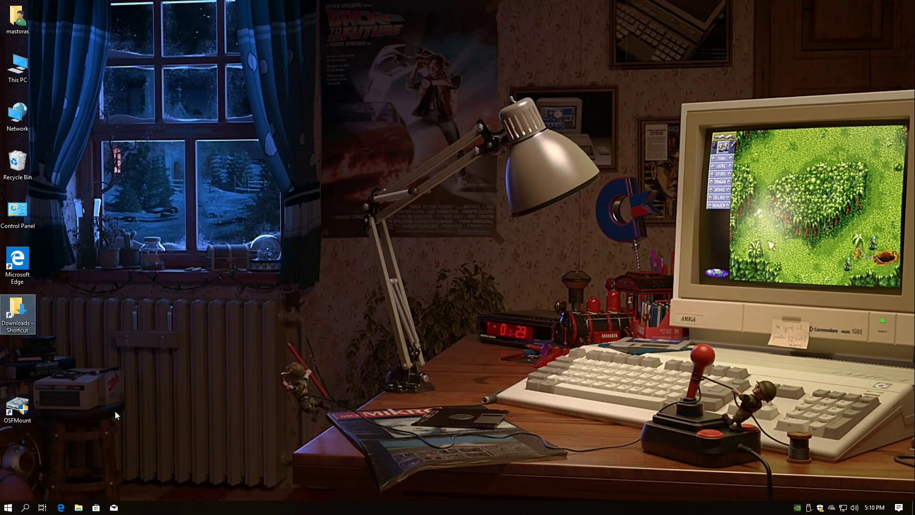
click(19, 404)
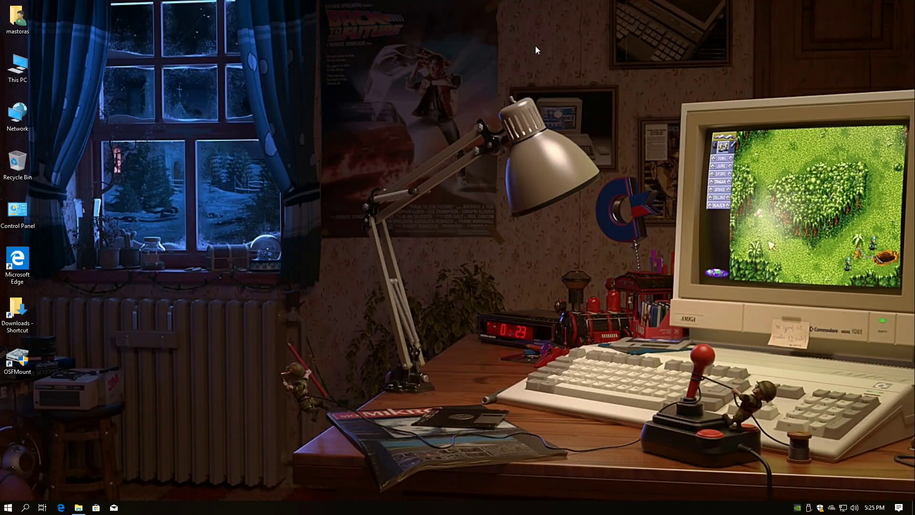
- Launch OSFMount with admin rights and move its window toward the screen centre
double_click(22, 365)
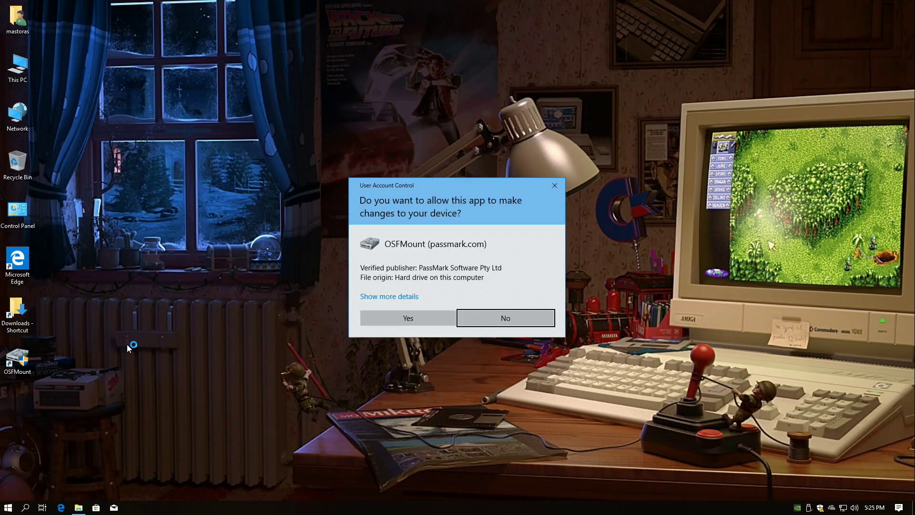
click(387, 321)
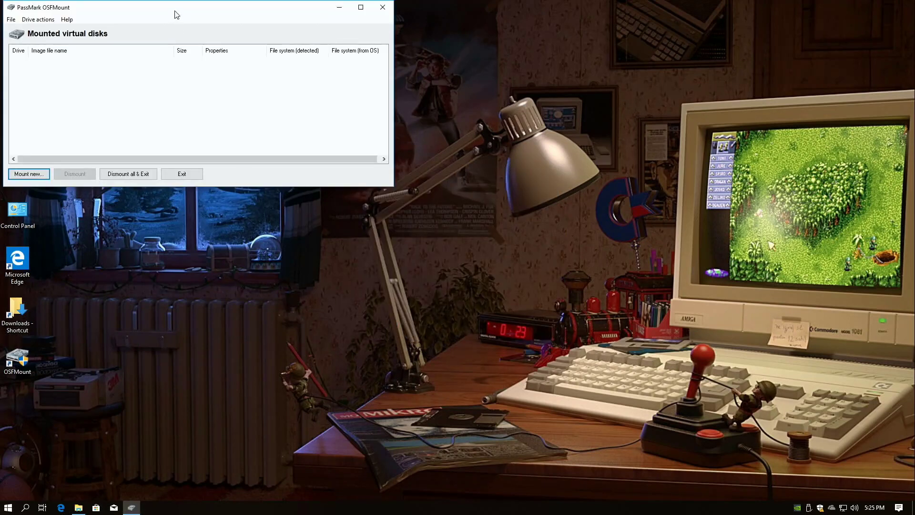
drag(175, 9, 252, 31)
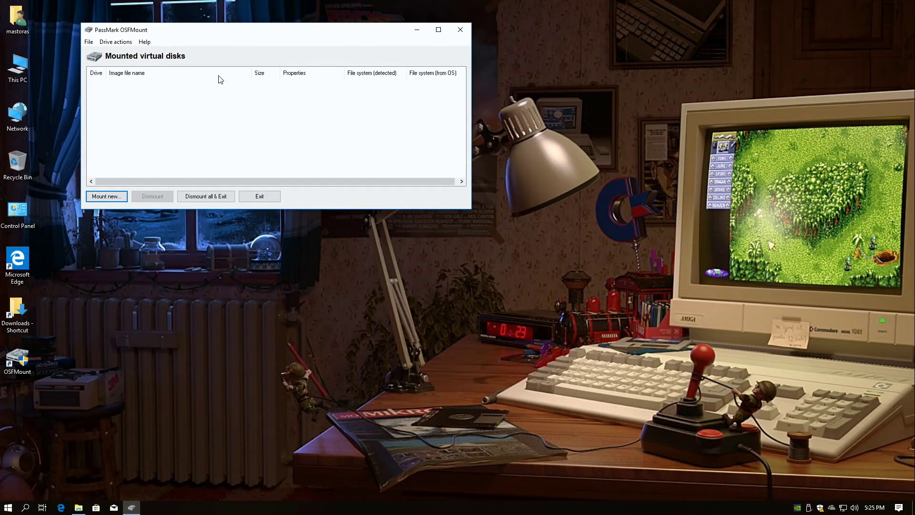
- Start a new mount and open the RetroPie Infinity 64GB .img by its pasted path
click(121, 199)
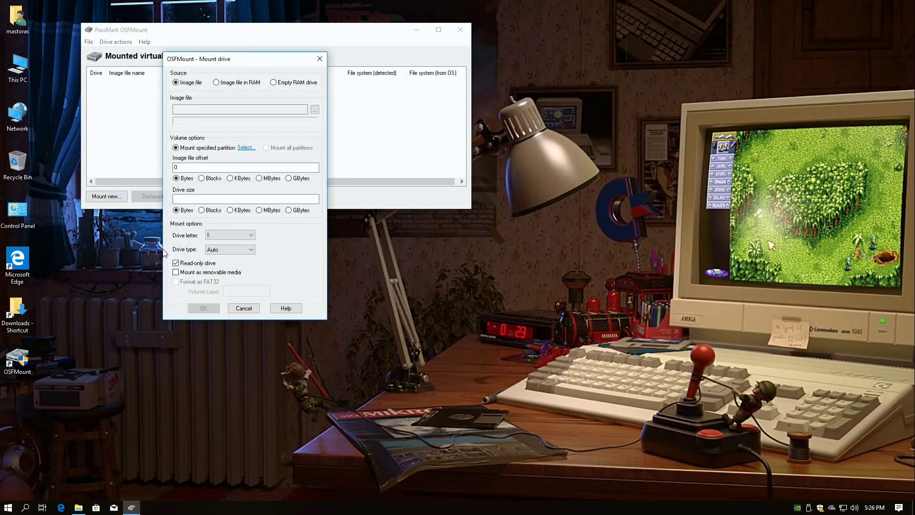
click(315, 109)
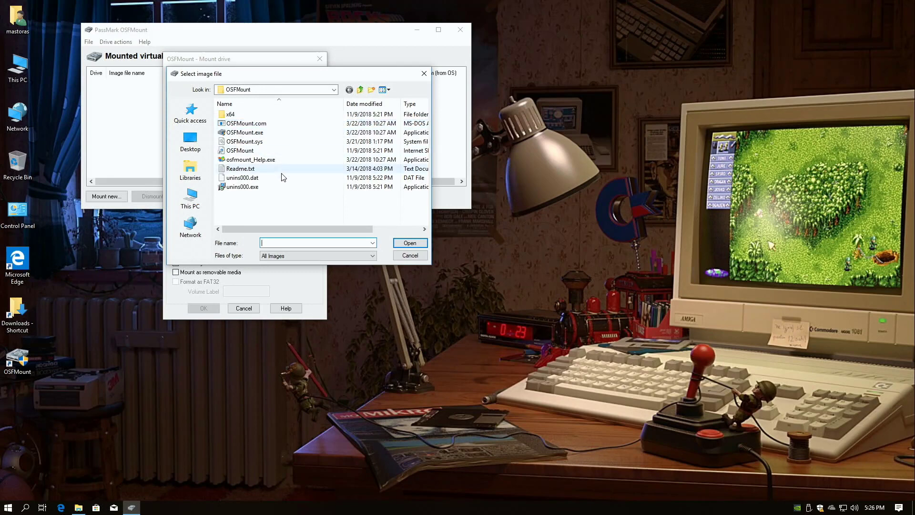
key(ctrl+v)
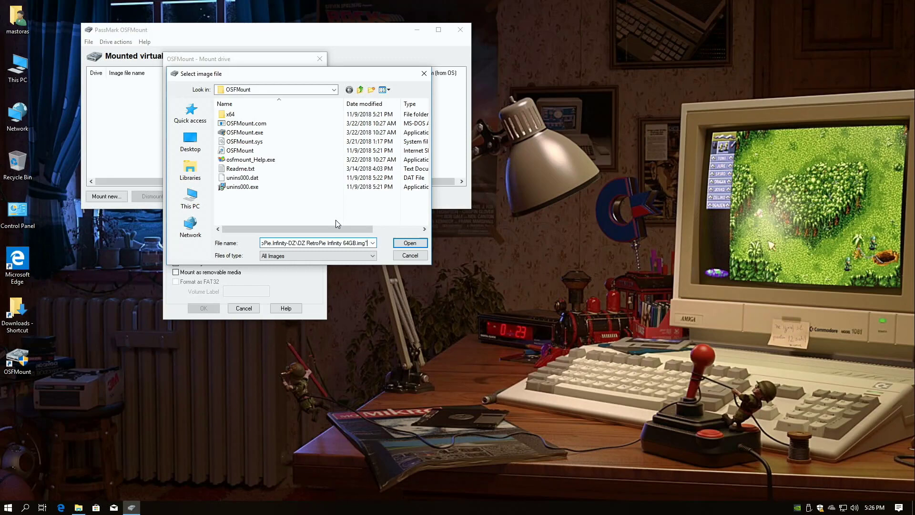
key(Return)
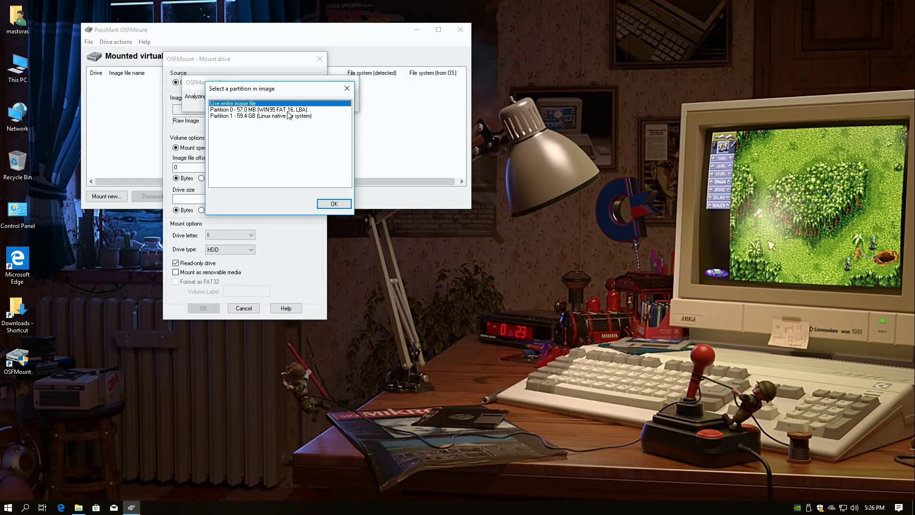
- Pick the 59.4 GB Linux partition and untick Read-only for drive I:
click(260, 116)
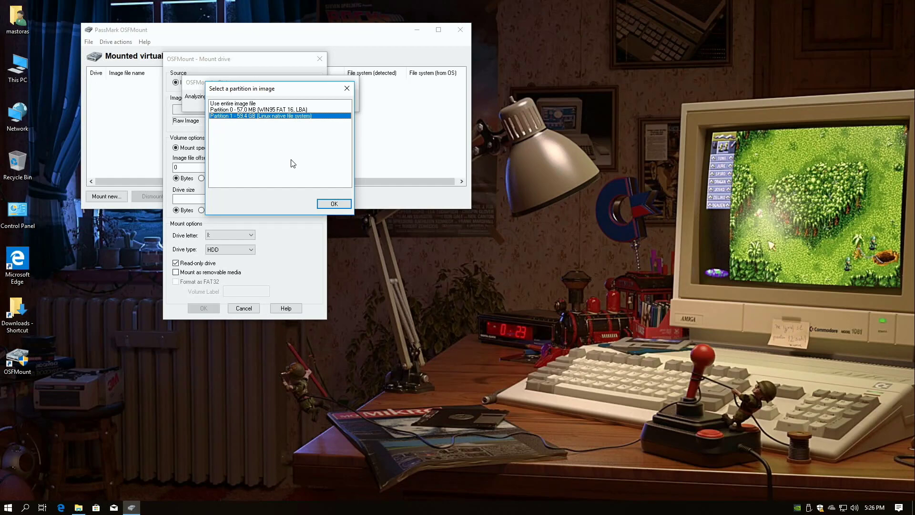
click(326, 205)
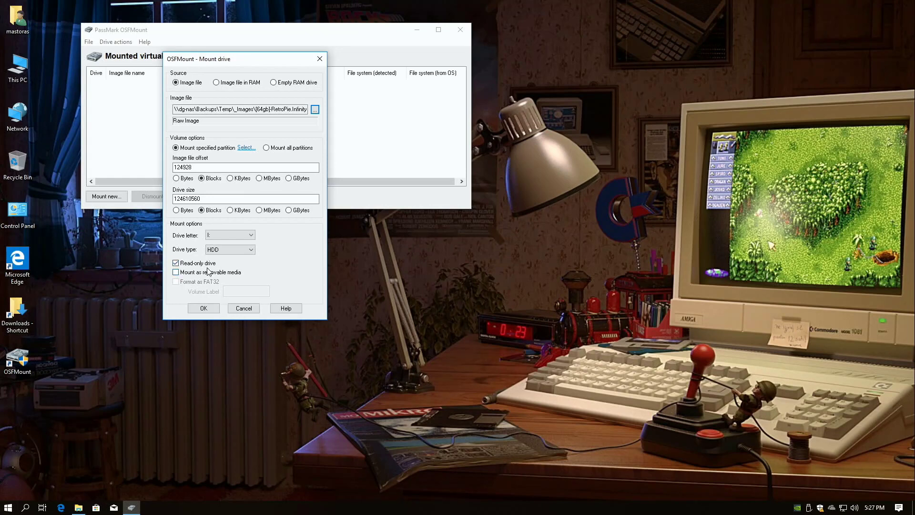
click(205, 263)
- Mount the RetroPie partition as a virtual disk and open it in File Explorer
click(205, 308)
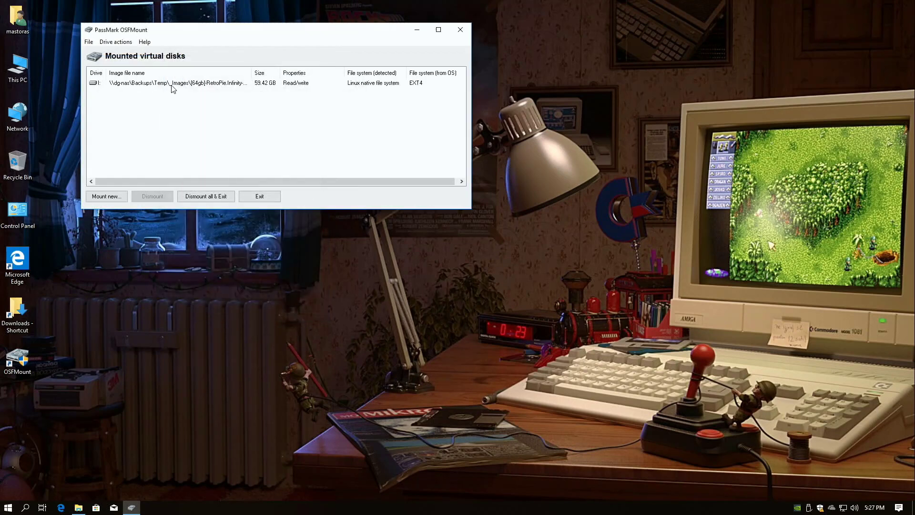
click(173, 85)
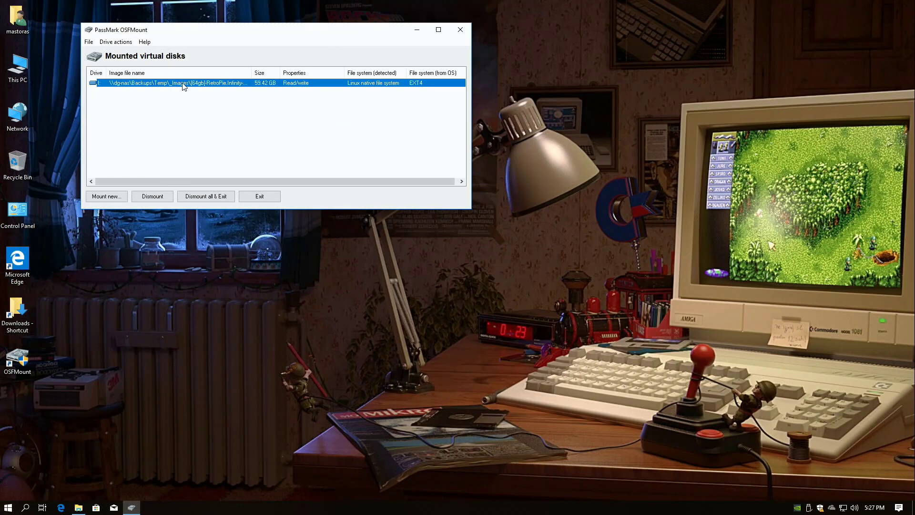
double_click(150, 84)
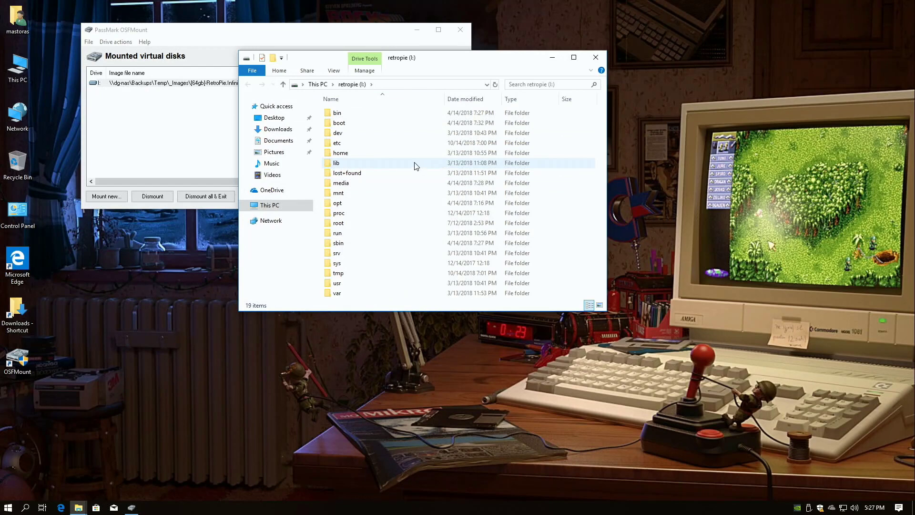
- Navigate through home > pi > RetroPie to the roms folder on retropie (I:)
double_click(371, 153)
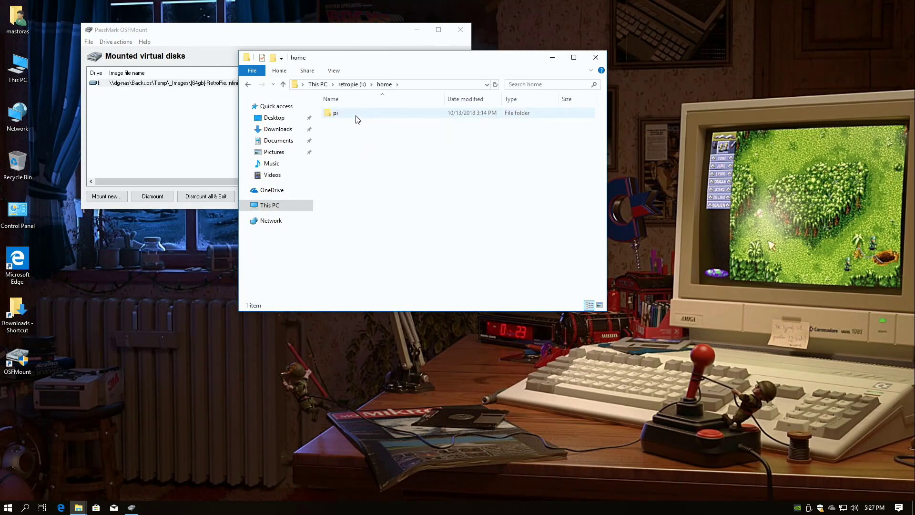
double_click(355, 115)
double_click(350, 118)
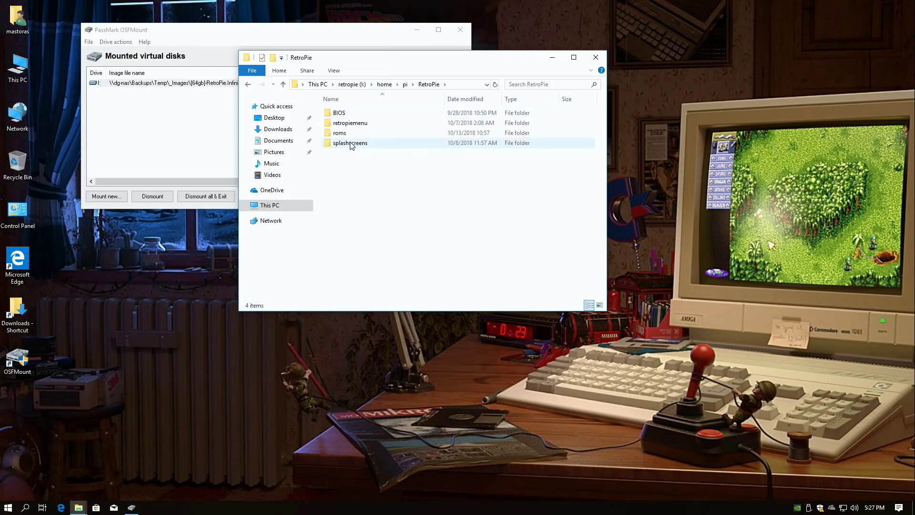
double_click(347, 132)
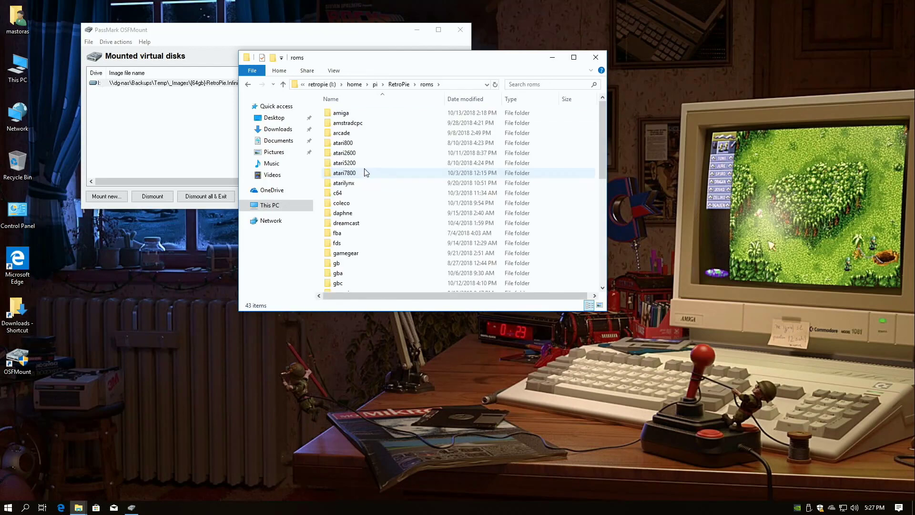
- Copy the arcade ROM folder and paste it onto the desktop
right_click(348, 133)
click(376, 252)
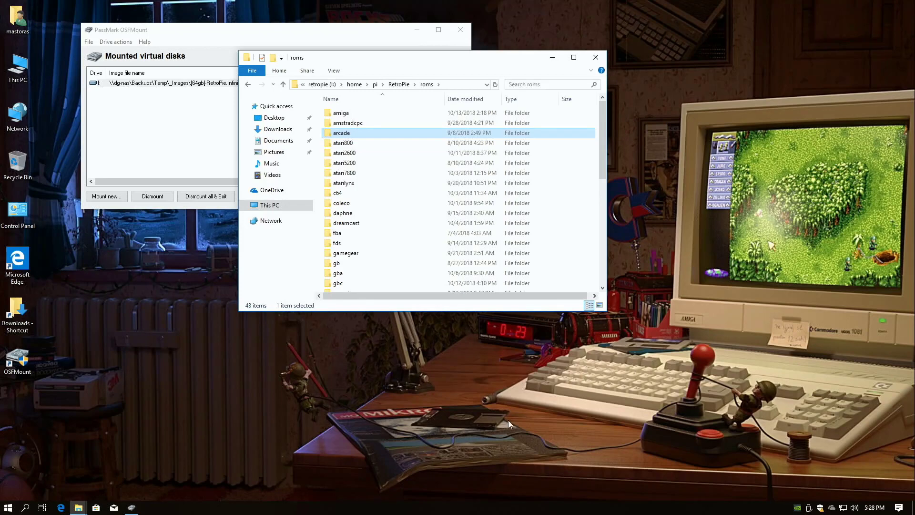
right_click(170, 301)
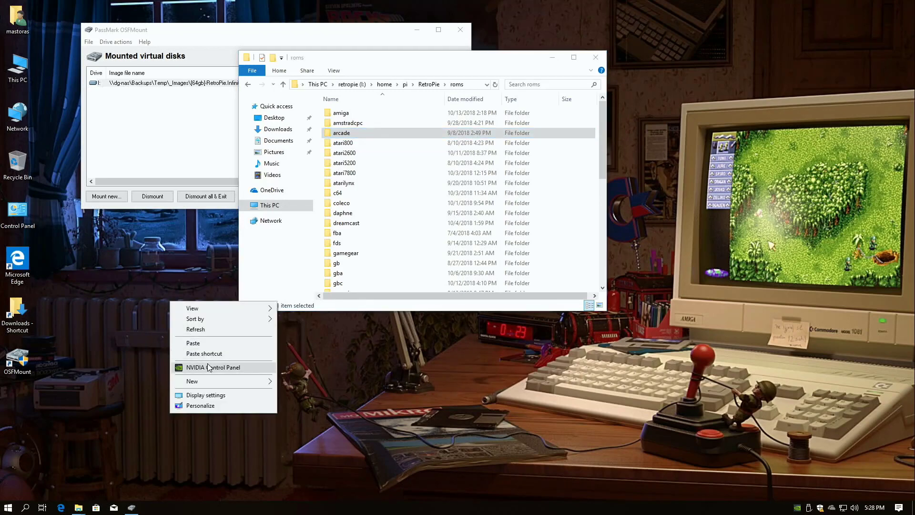
click(240, 342)
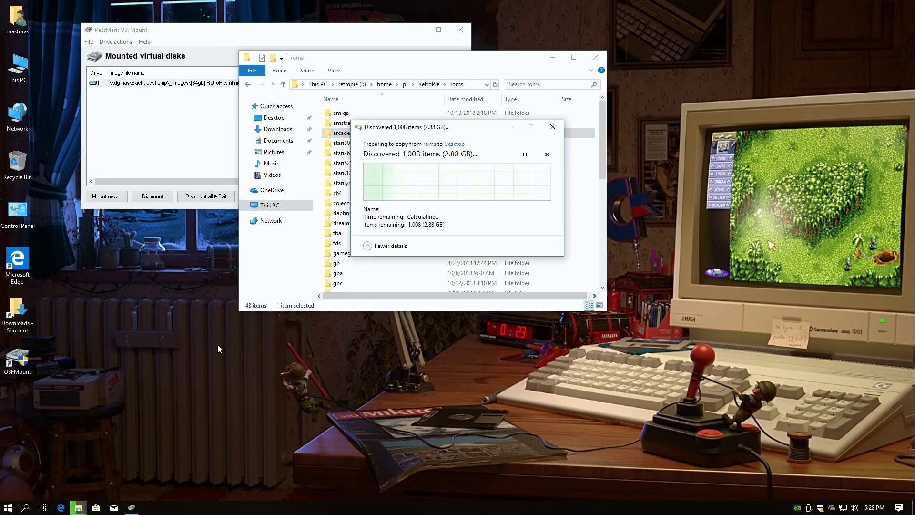
- Move the copy progress window aside, then close it
drag(452, 136, 202, 195)
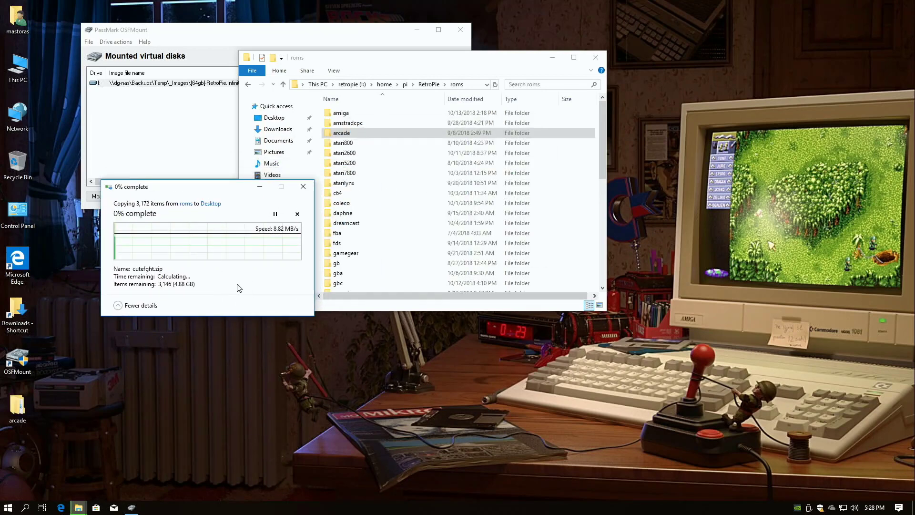
click(302, 187)
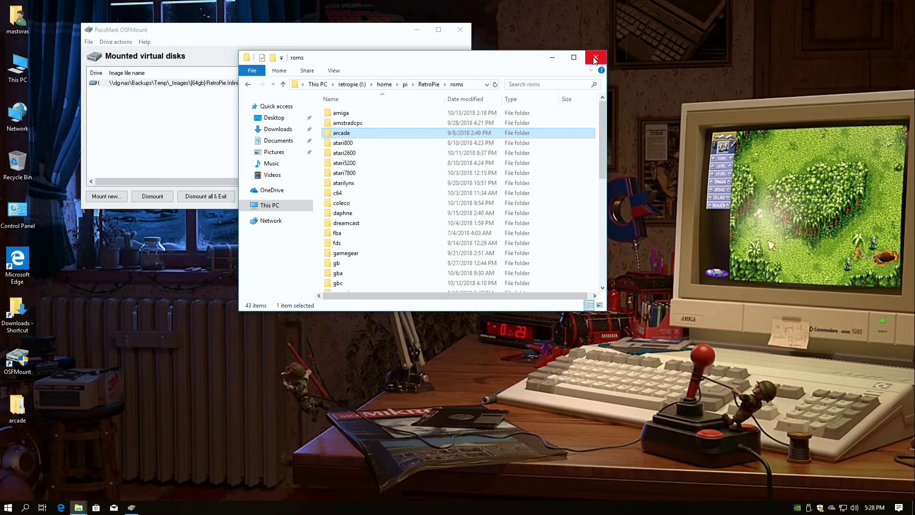
scroll(408, 239, down, 8)
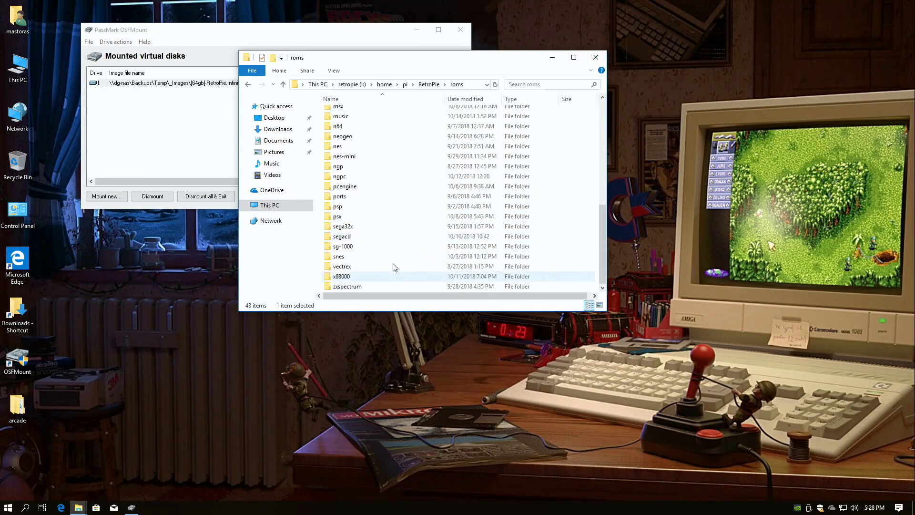
- Close the roms window and open the copied arcade folder from the desktop
click(603, 59)
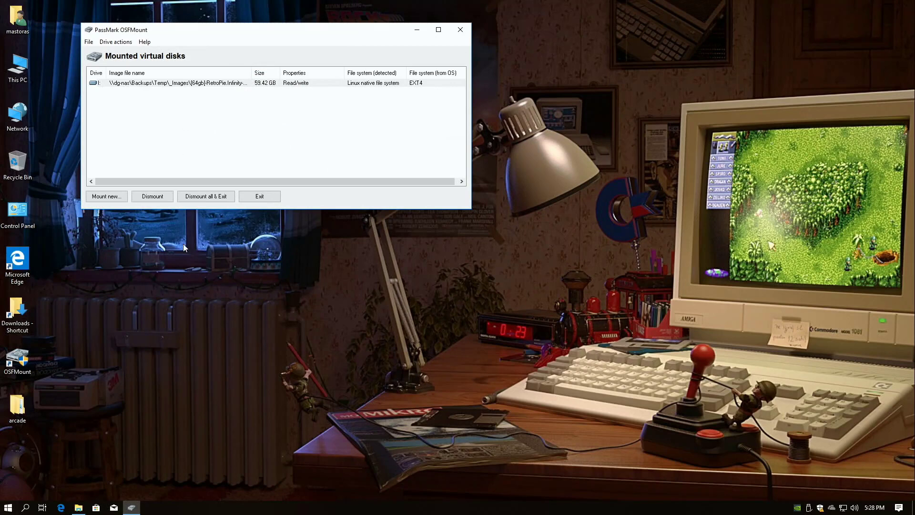
double_click(17, 405)
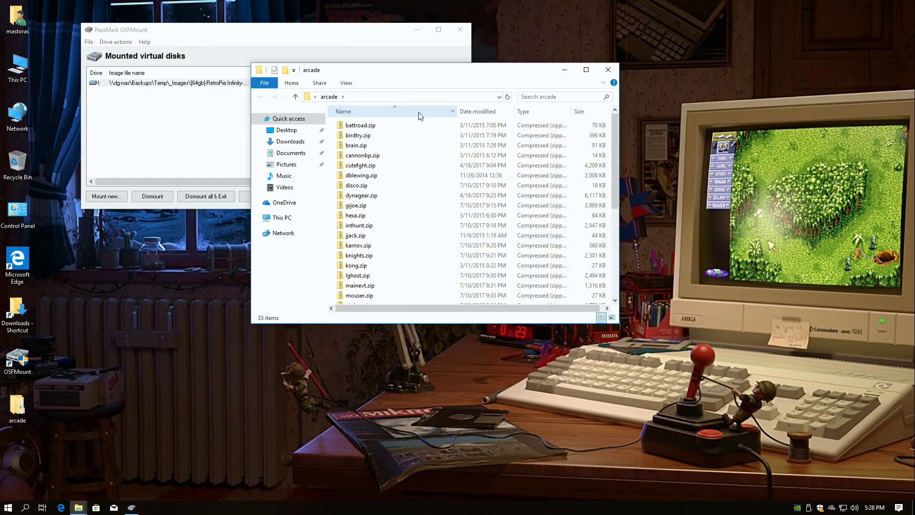
drag(472, 129, 498, 168)
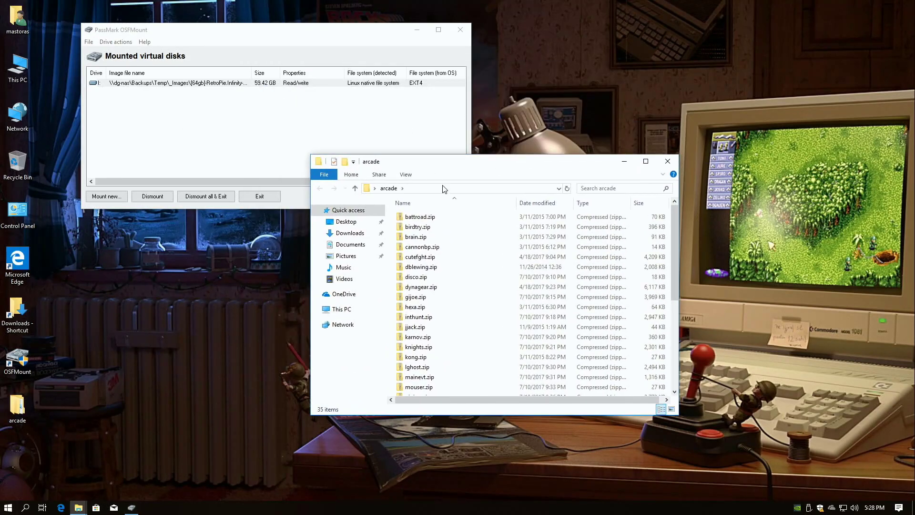
- Select the mounted RetroPie image in OSFMount and dismount it
click(345, 41)
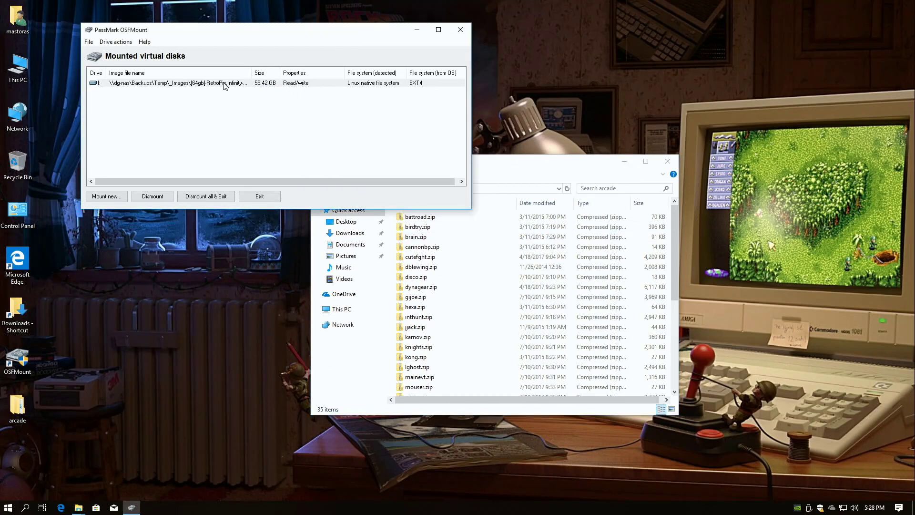
click(224, 84)
click(170, 194)
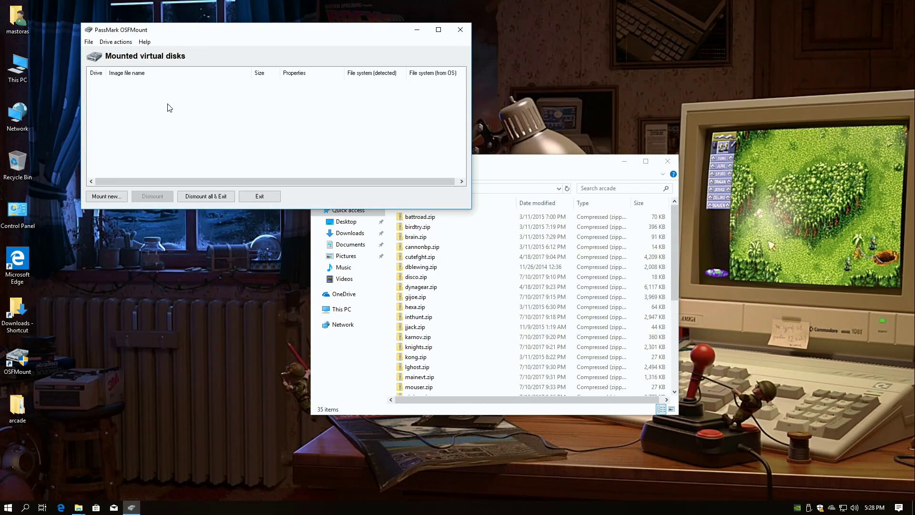
click(668, 161)
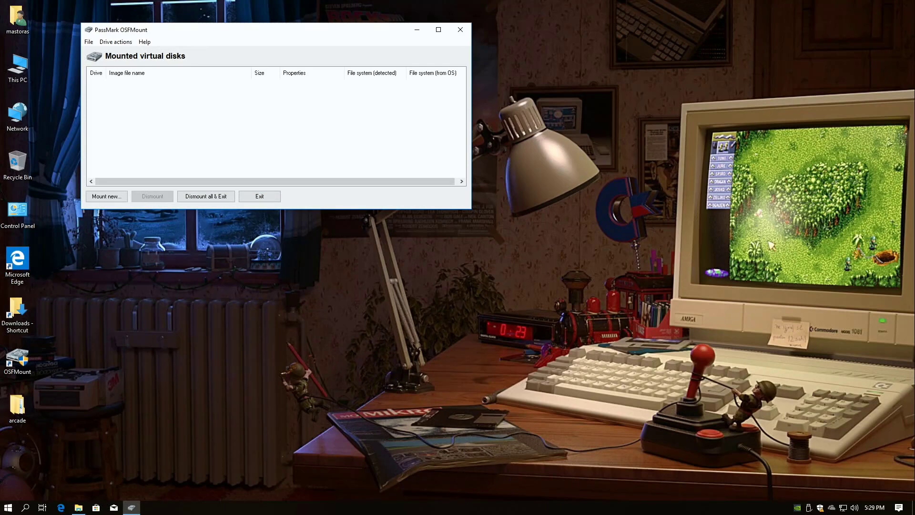
- Restart the Windows Explorer process from Task Manager's full process list
right_click(557, 507)
click(588, 471)
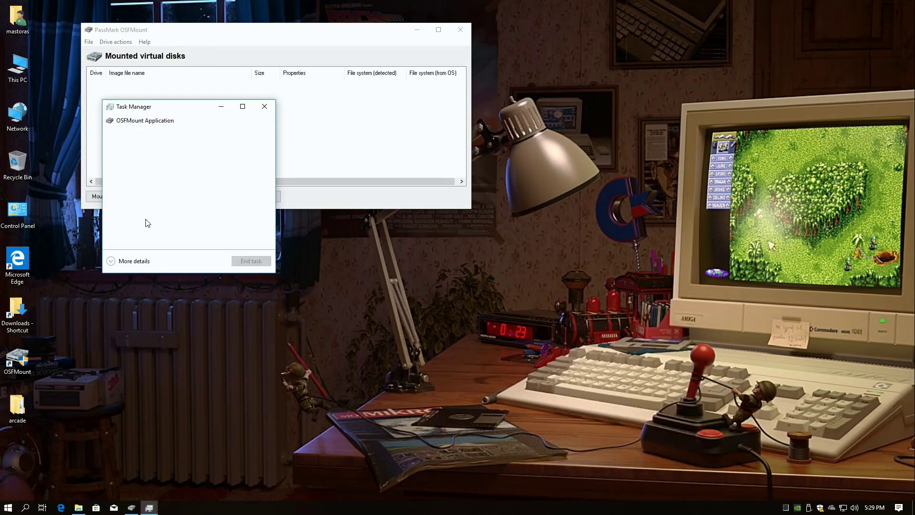
click(143, 261)
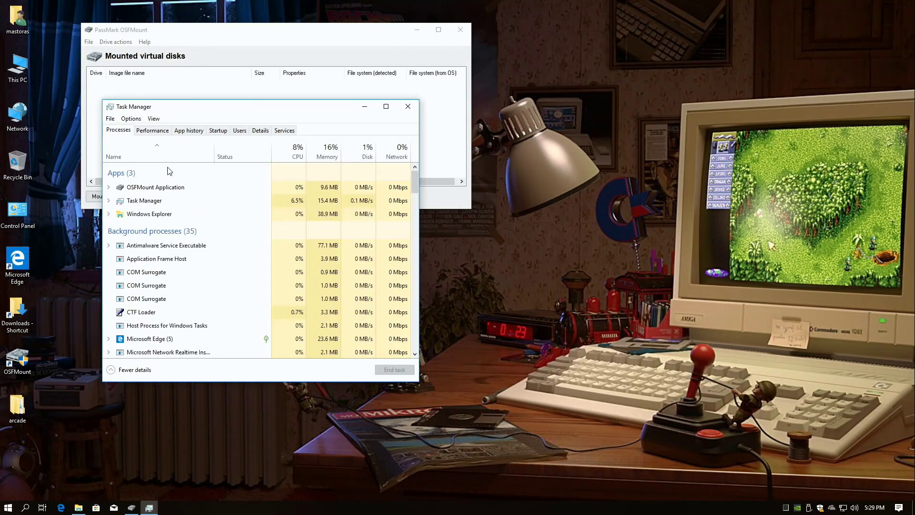
click(158, 218)
right_click(158, 216)
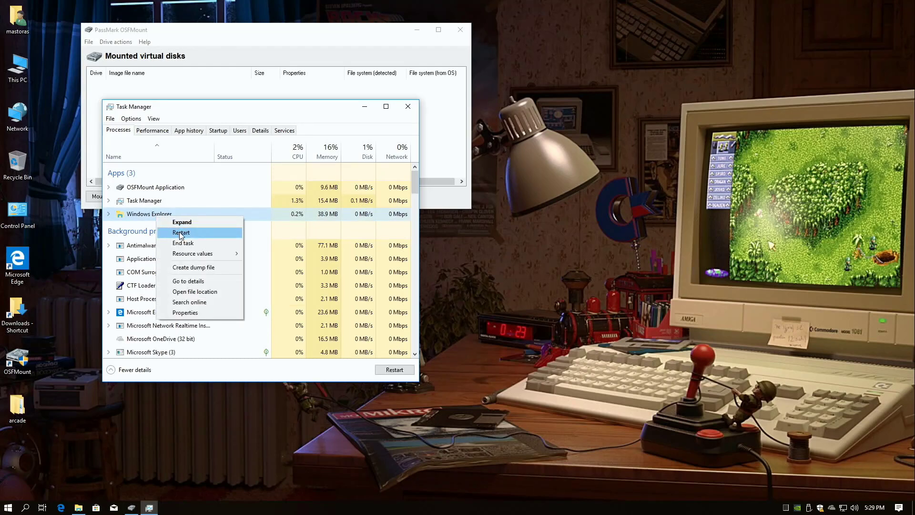
click(411, 109)
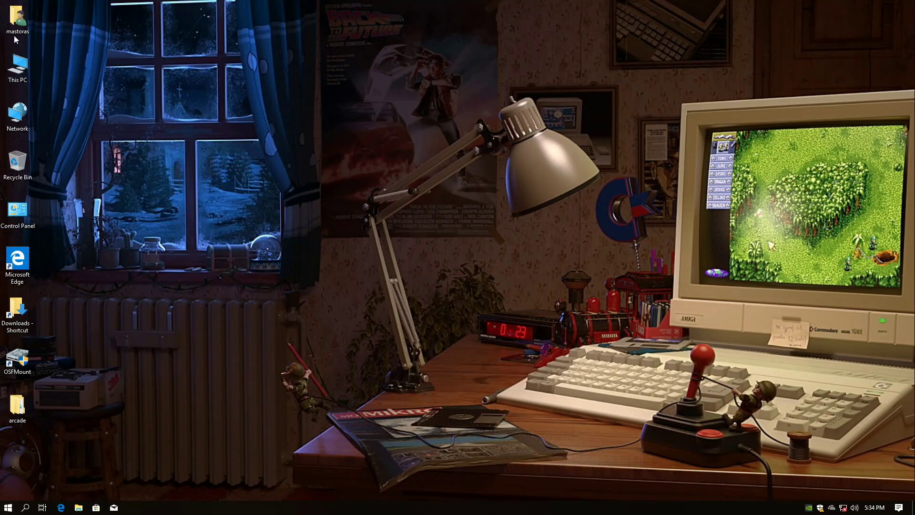
- Open the rootfs (H:) drive from This PC and peek into its home folder
double_click(27, 67)
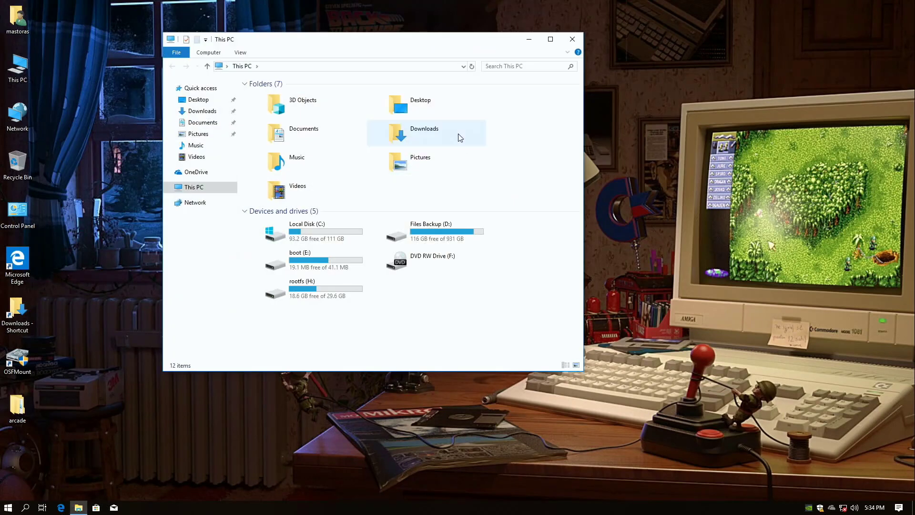
drag(457, 50, 536, 67)
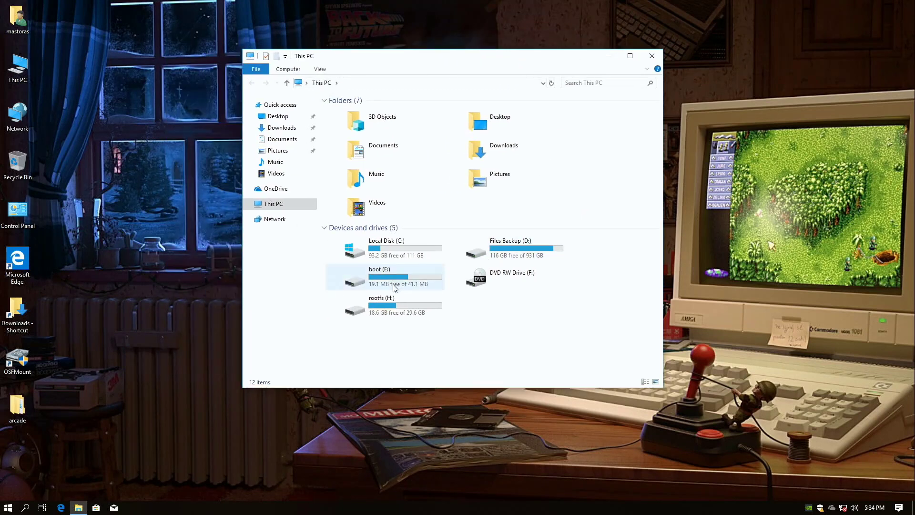
double_click(416, 307)
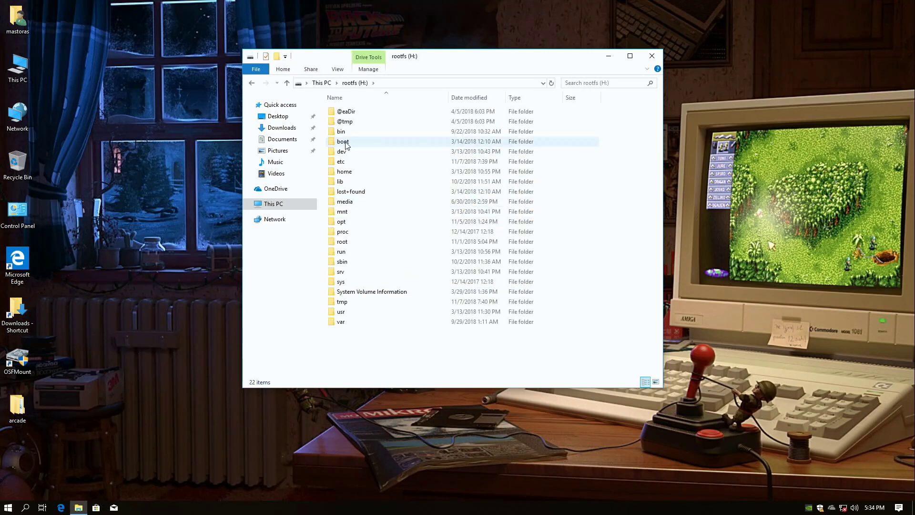
click(353, 141)
double_click(353, 172)
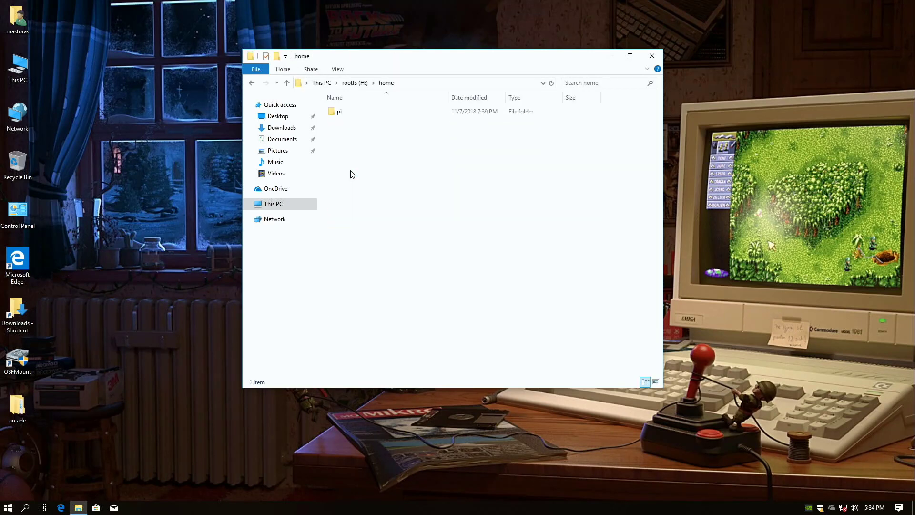
key(BackSpace)
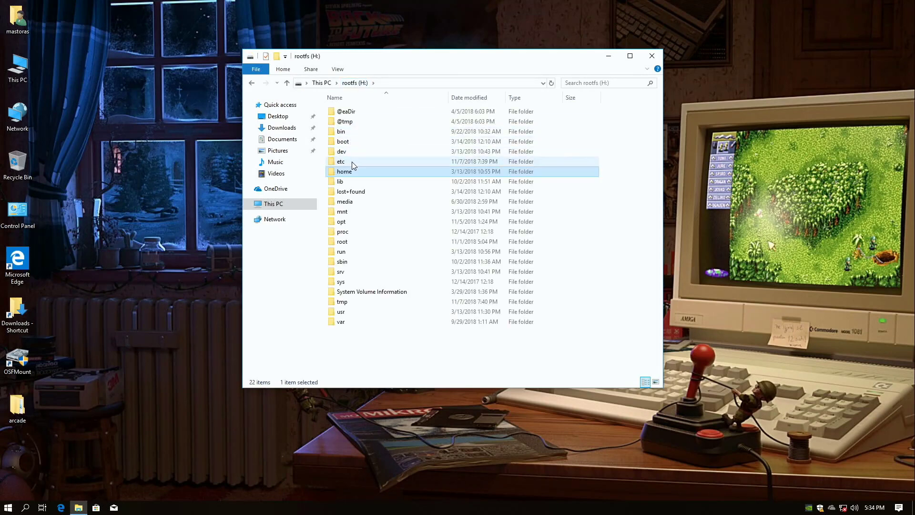
- Browse etc > emulationstation > themes, then return to the rootfs (H:) drive
double_click(351, 161)
scroll(407, 276, down, 4)
double_click(388, 262)
double_click(356, 112)
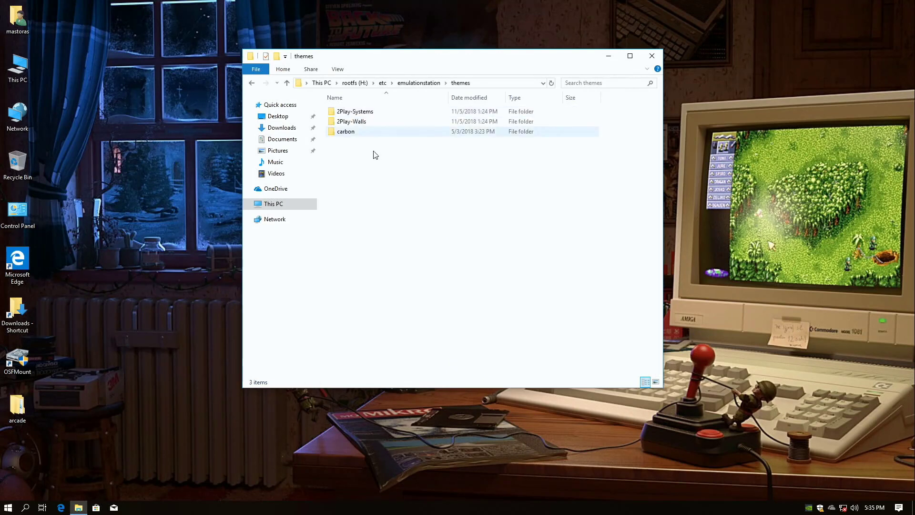
click(362, 113)
click(364, 121)
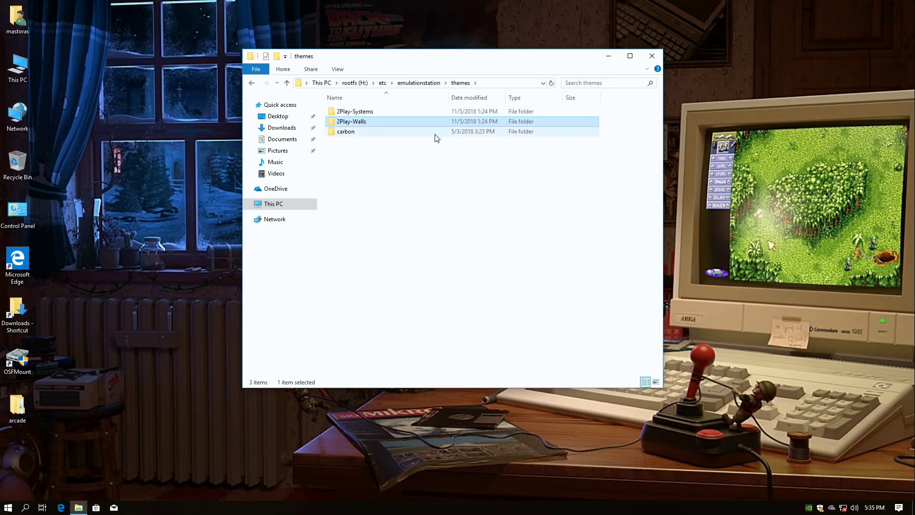
click(370, 83)
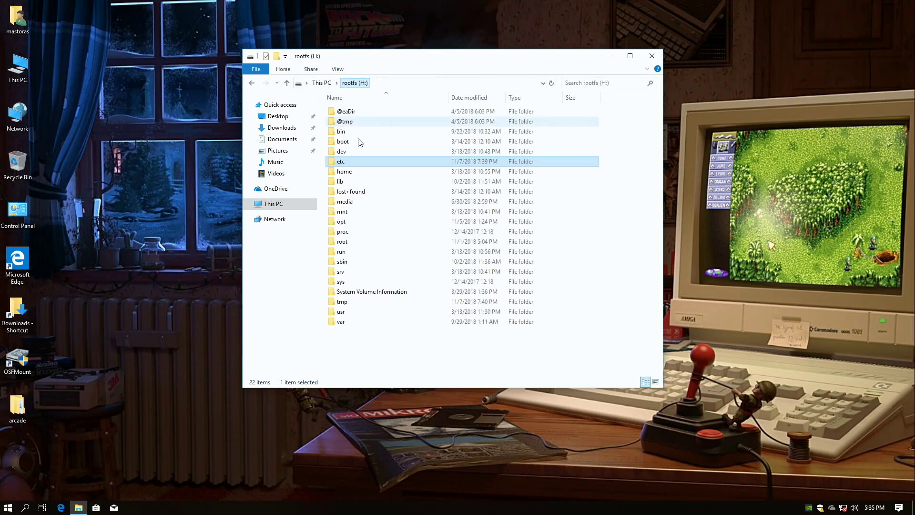
- Go to home > pi > RetroPie > roms, peek into genesis, and return to roms
double_click(349, 172)
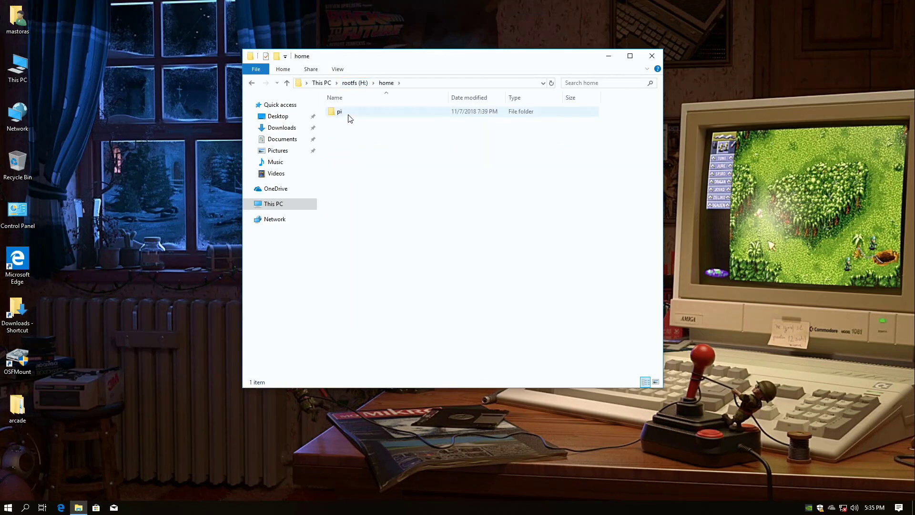
double_click(348, 113)
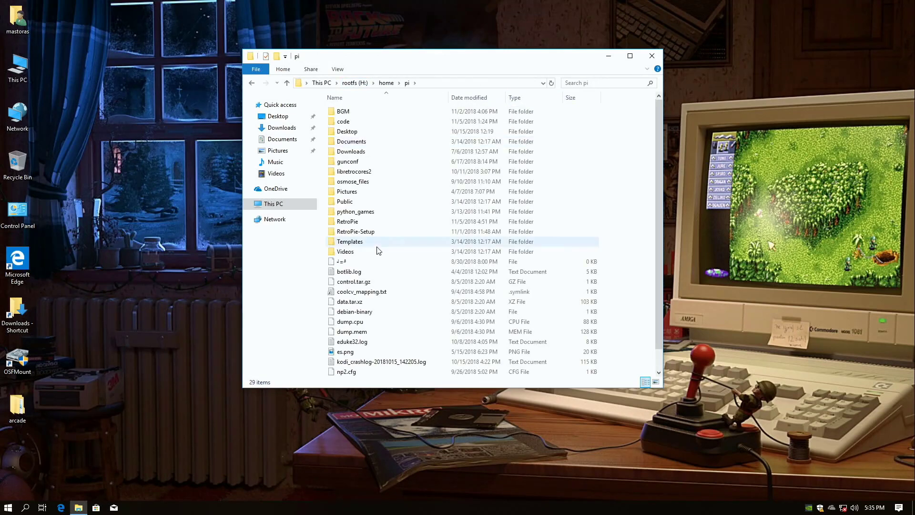
double_click(363, 222)
double_click(347, 162)
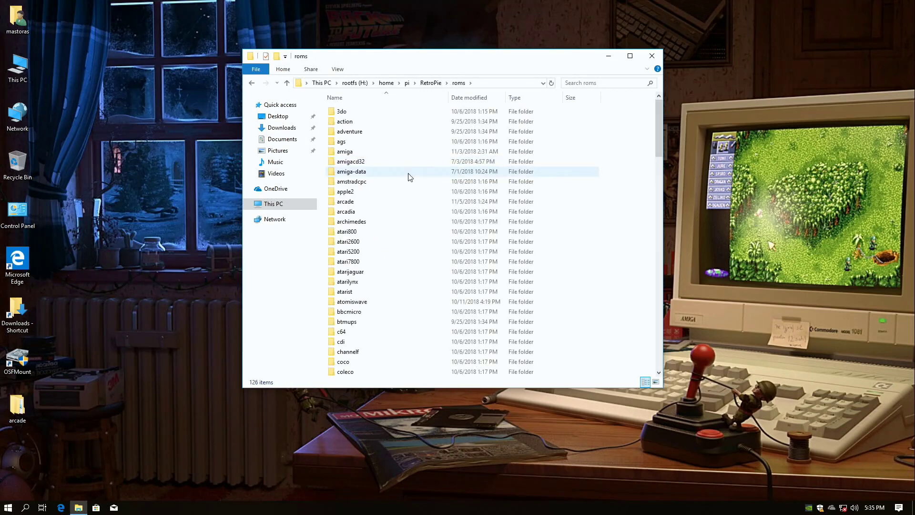
scroll(404, 186, down, 20)
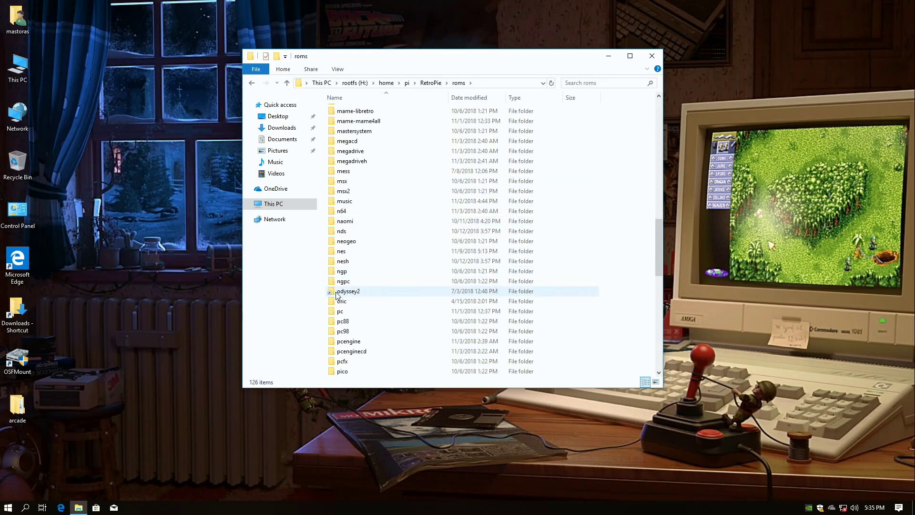
scroll(353, 296, up, 12)
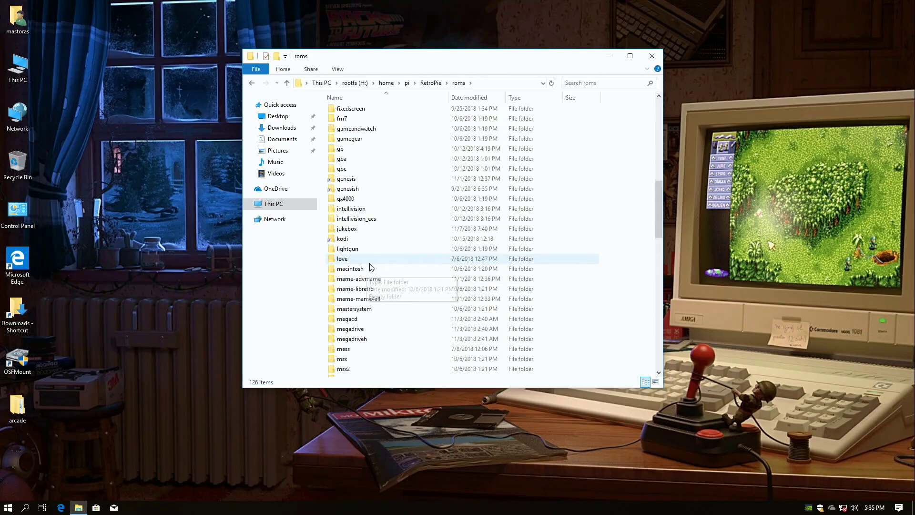
double_click(356, 299)
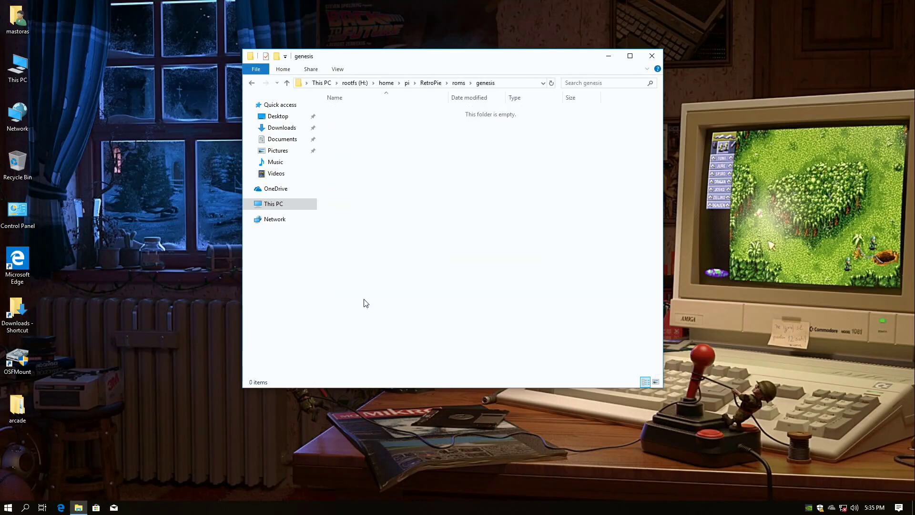
click(459, 83)
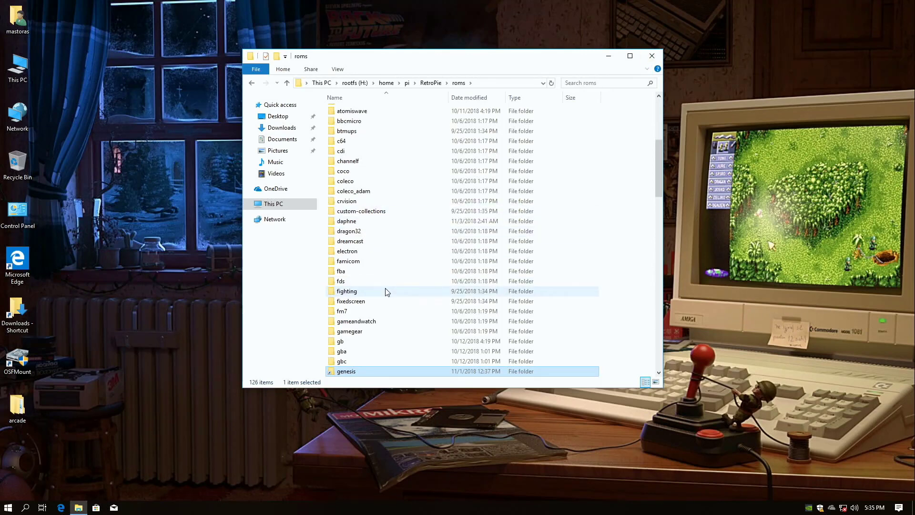
- Select all 35 zip files in the desktop arcade folder, then close that window
double_click(18, 406)
scroll(380, 247, down, 1)
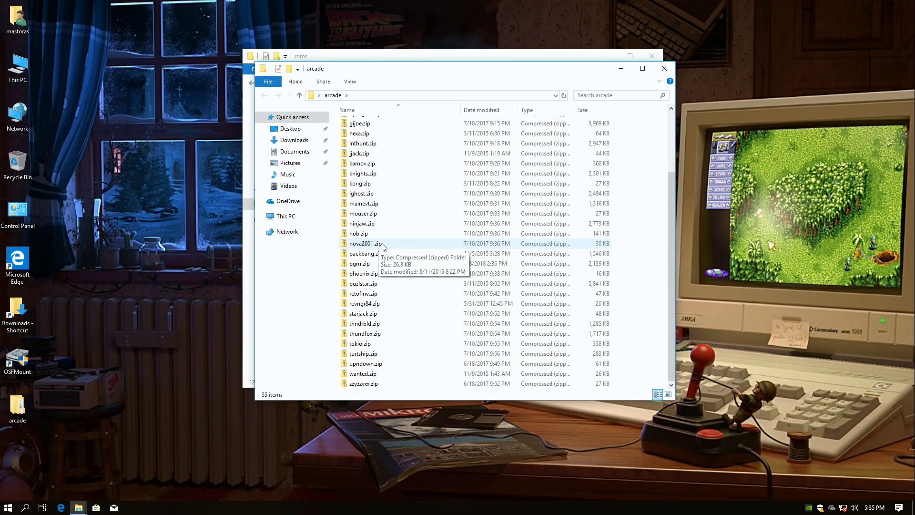
scroll(381, 244, up, 3)
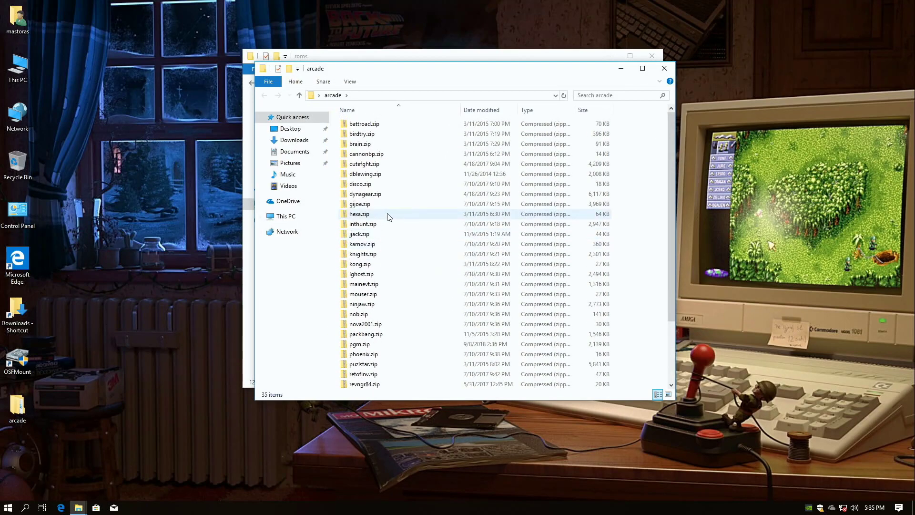
key(ctrl+a)
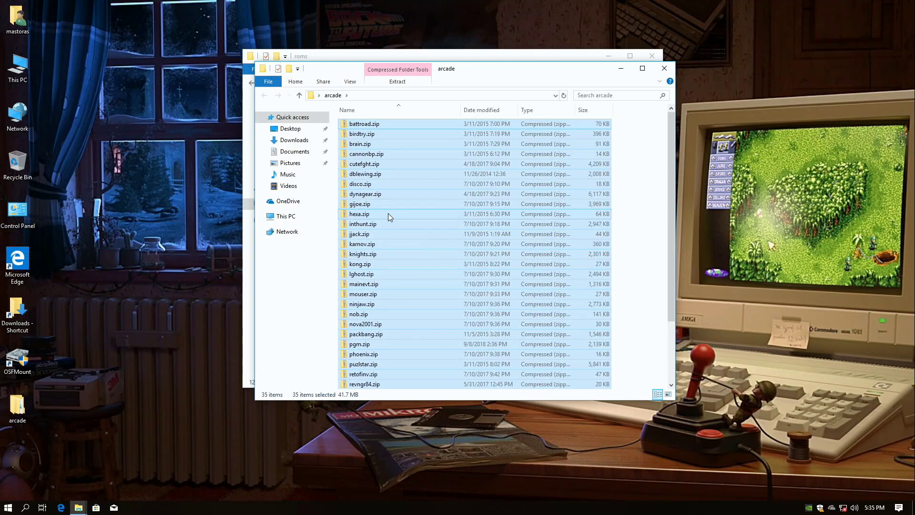
click(664, 69)
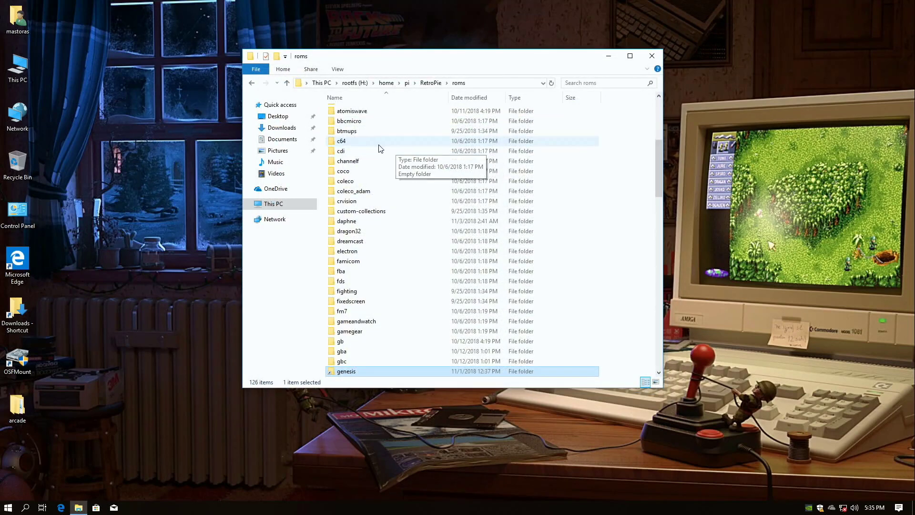
- Paste the 35 zip files into roms/arcade on rootfs (H:)
scroll(366, 138, up, 6)
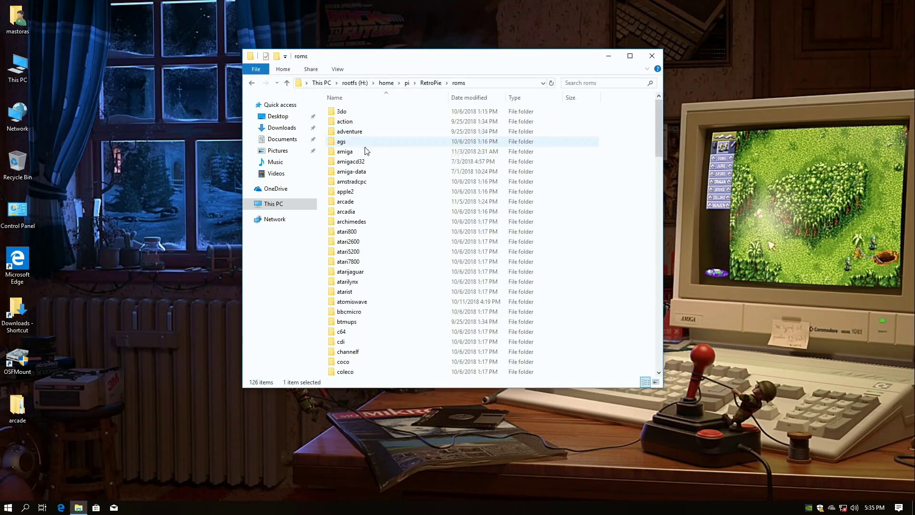
double_click(373, 202)
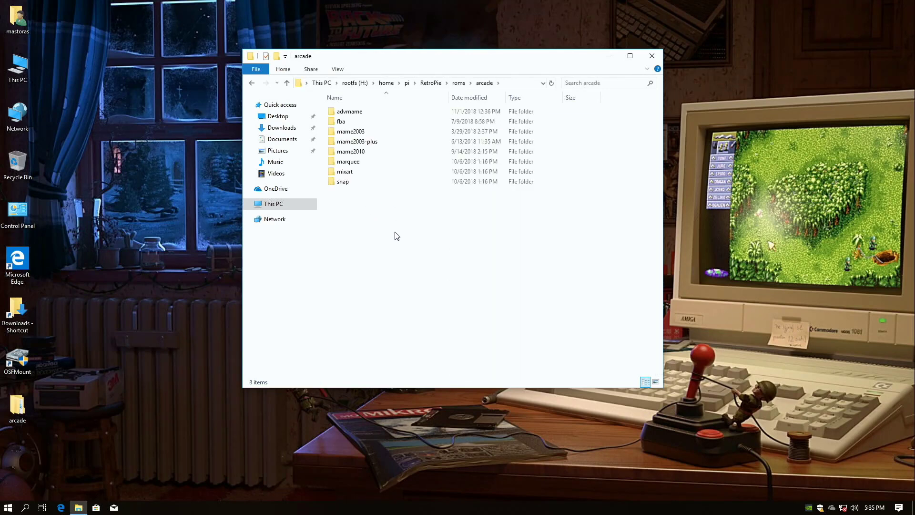
key(ctrl+v)
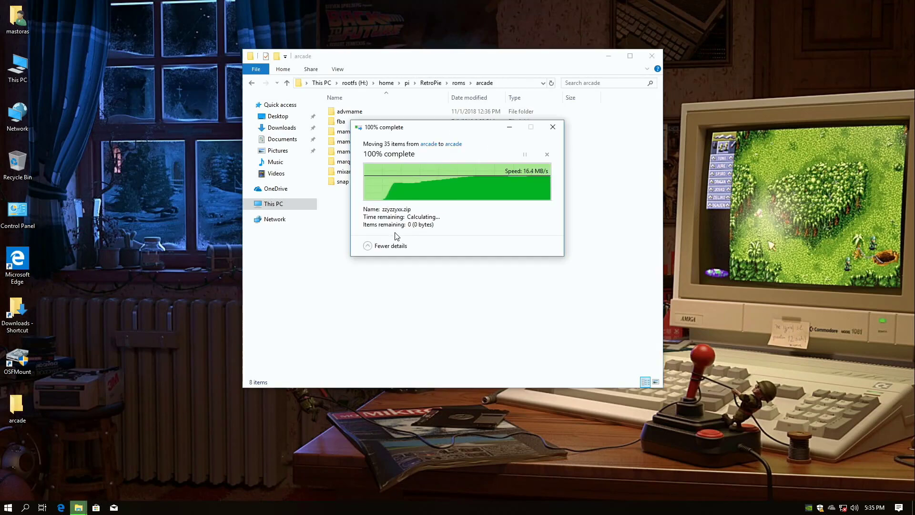
scroll(424, 259, down, 5)
scroll(422, 256, up, 5)
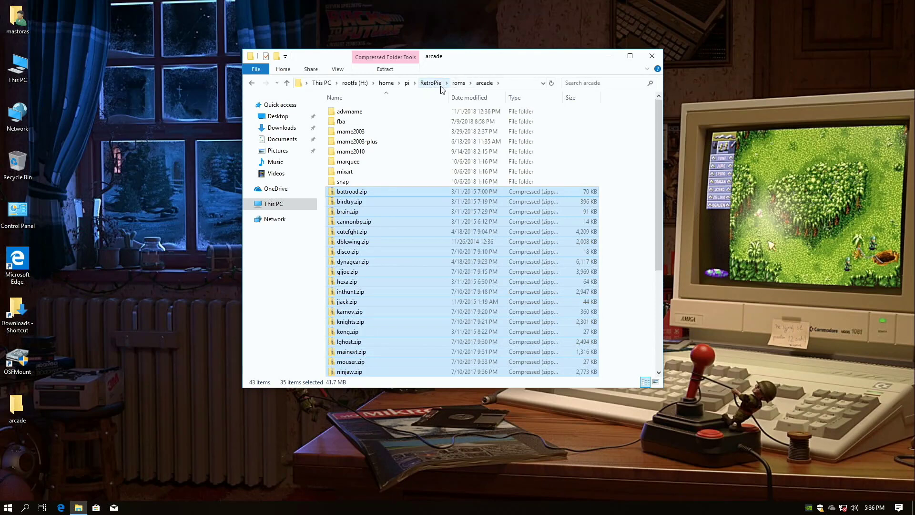
- Close the roms window and open This PC to view the drives
click(458, 83)
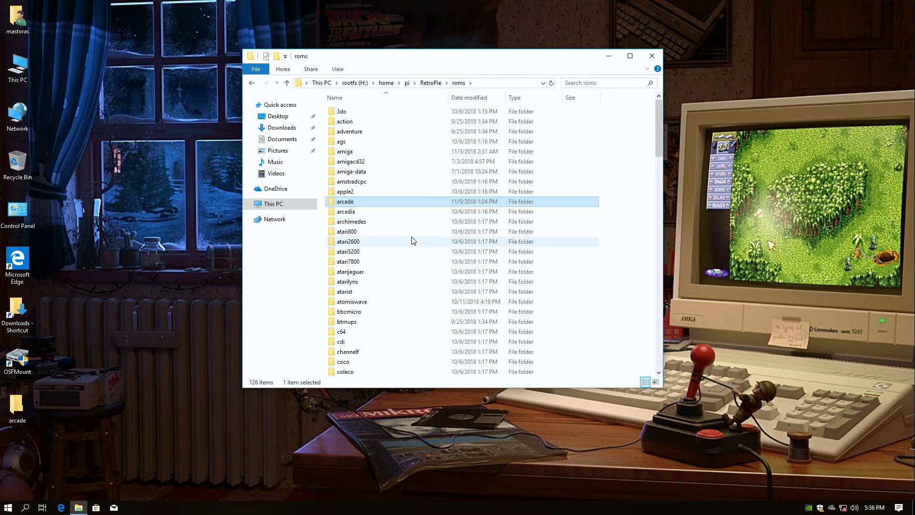
click(652, 58)
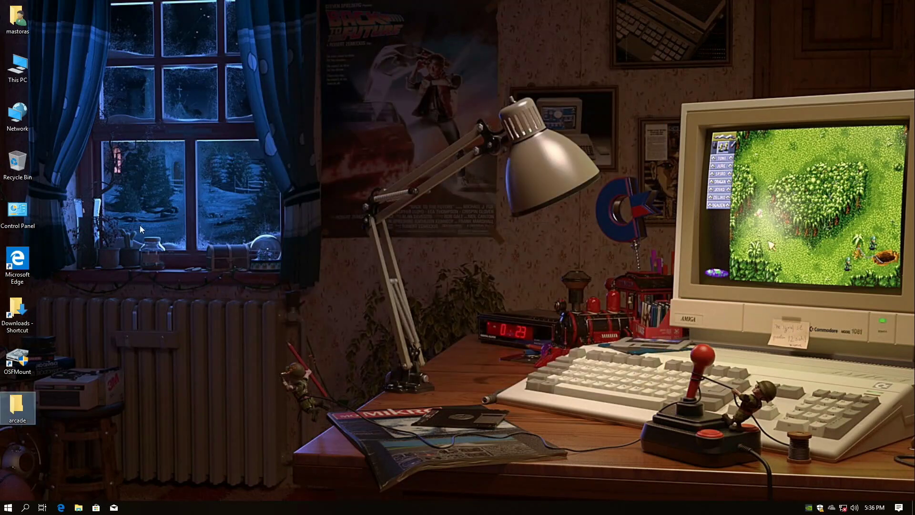
double_click(17, 67)
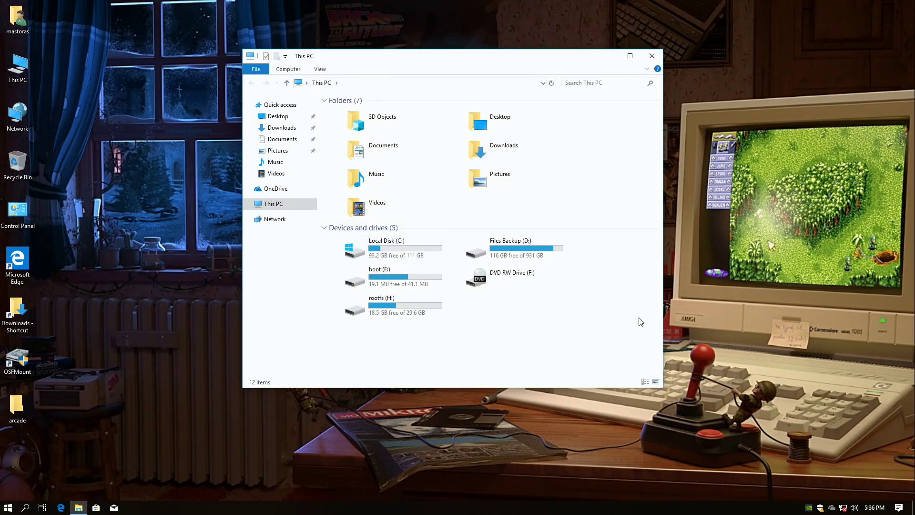
right_click(772, 509)
click(696, 445)
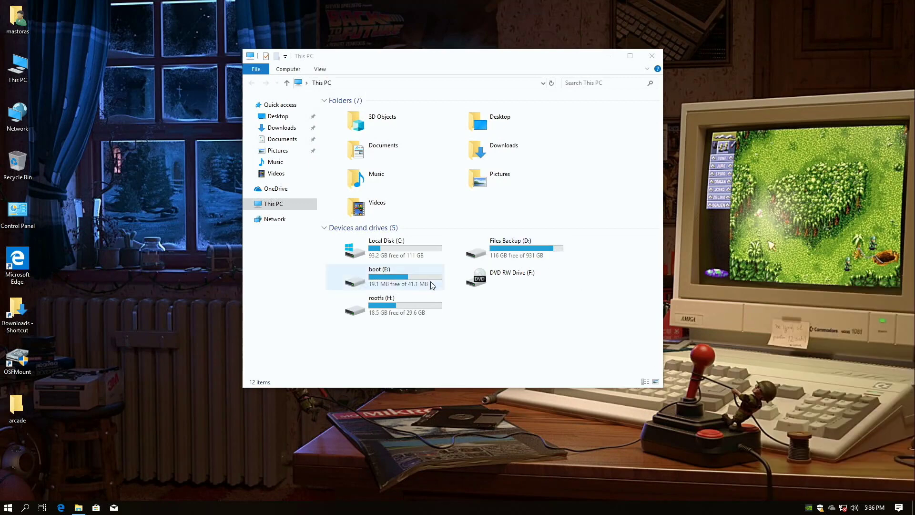
- Eject the boot (E:) drive and close the This PC window
right_click(403, 304)
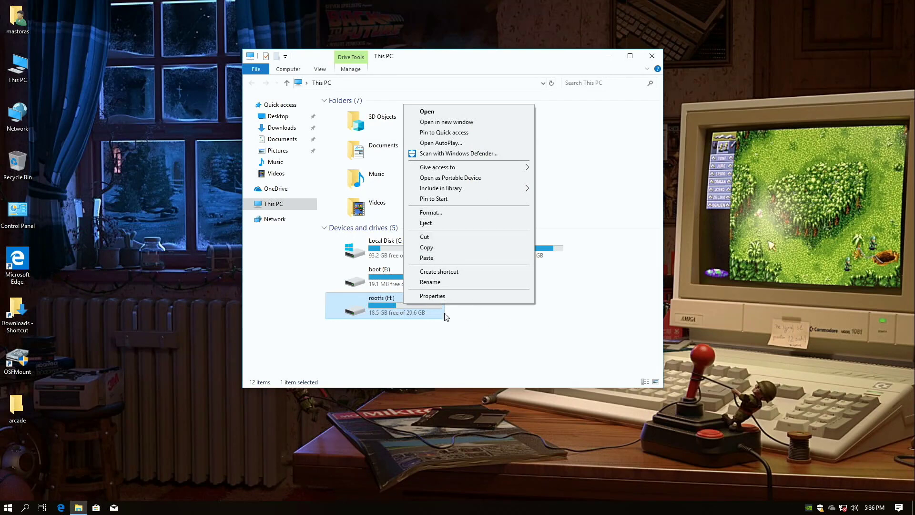
click(389, 283)
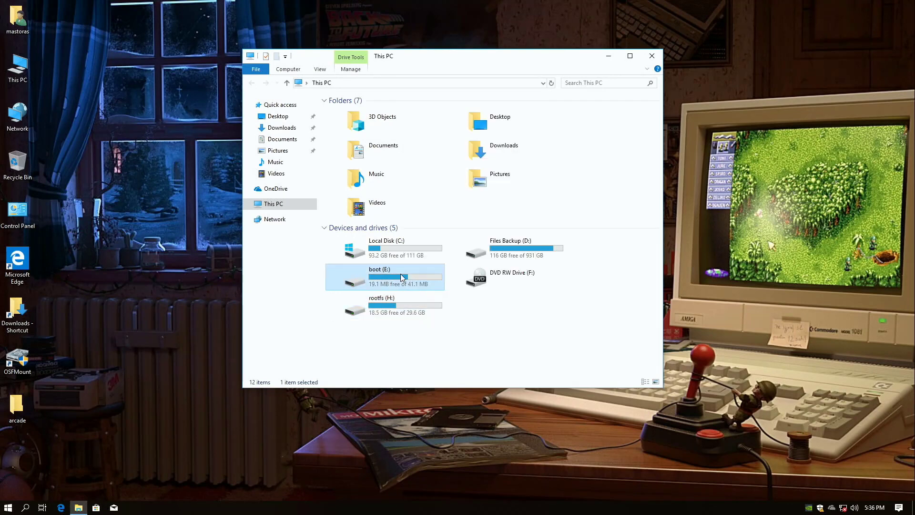
right_click(397, 277)
click(429, 405)
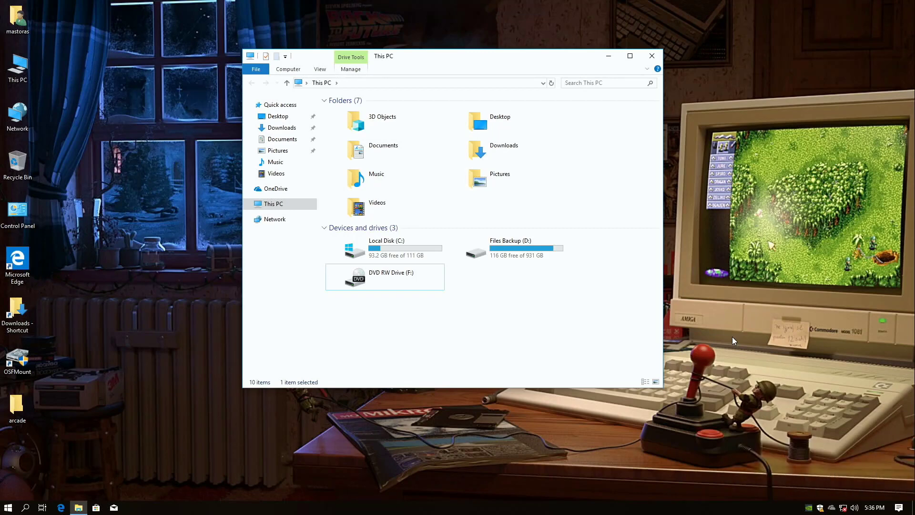
click(651, 57)
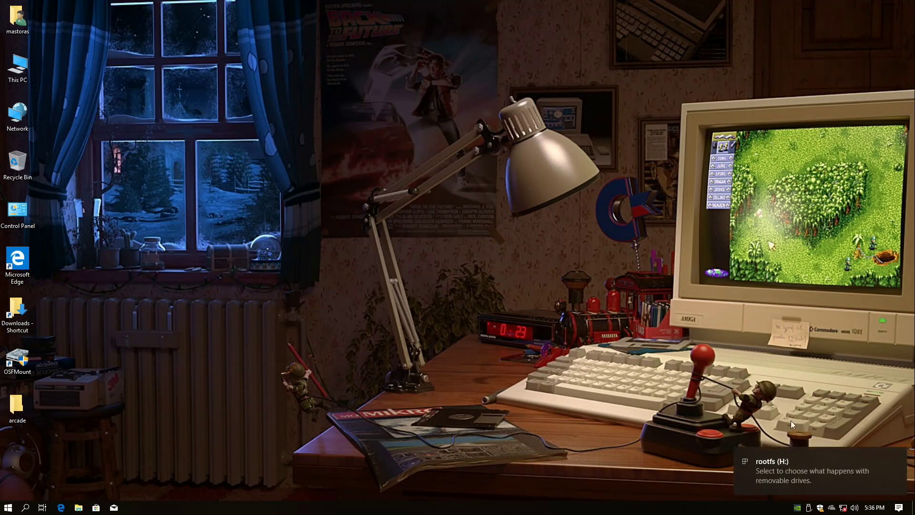
- Dismiss both drive notifications and safely eject the Transcend USB storage device
click(898, 456)
click(898, 456)
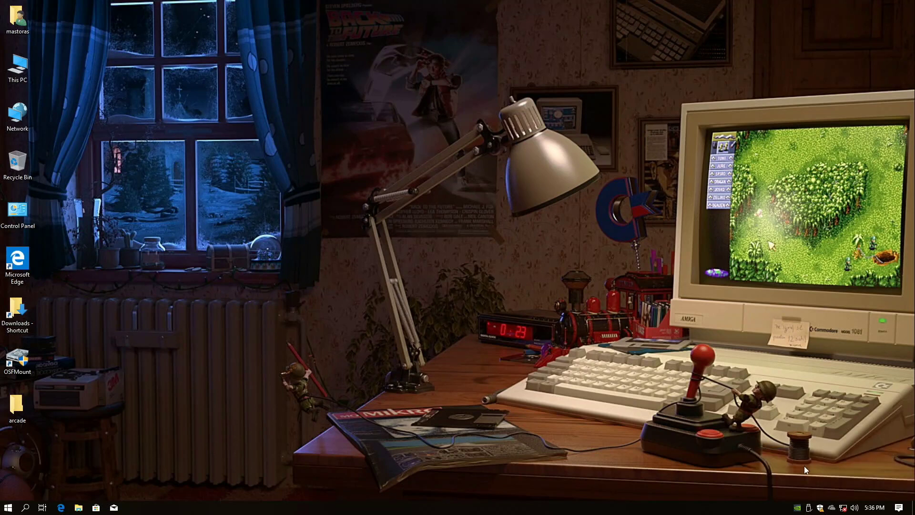
click(809, 509)
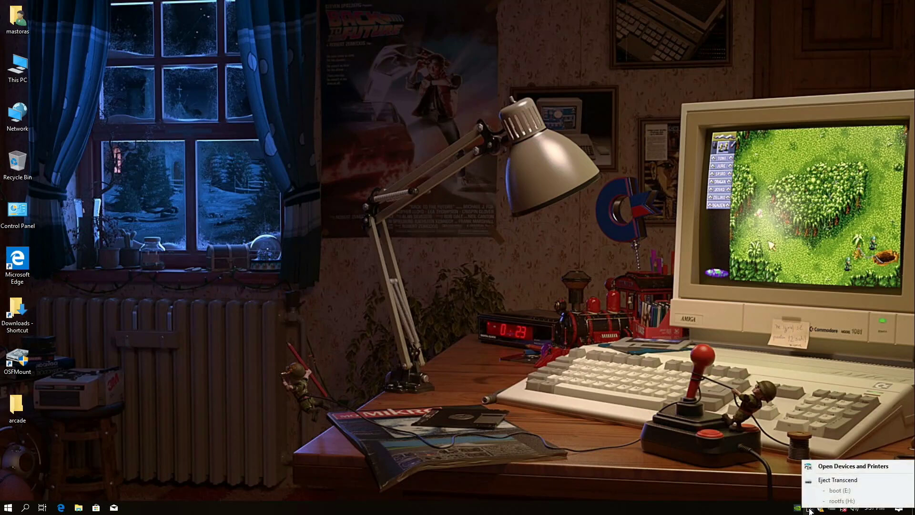
click(843, 479)
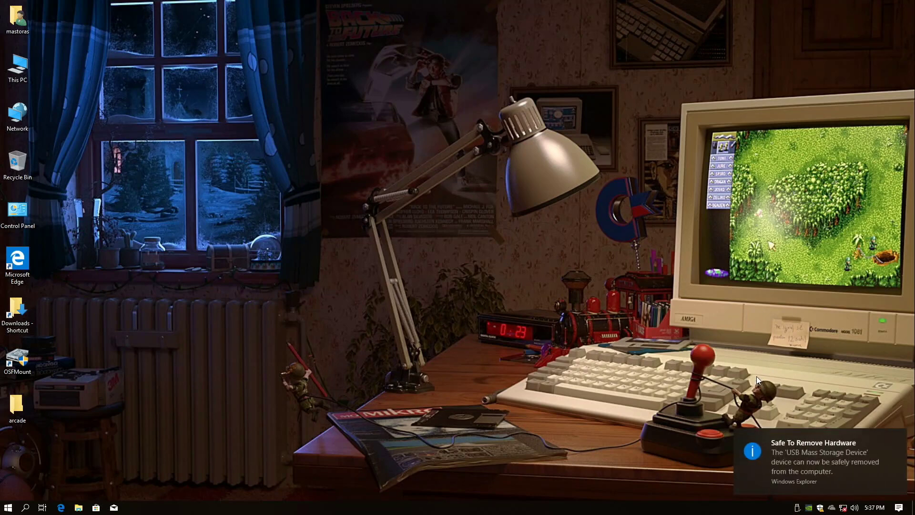